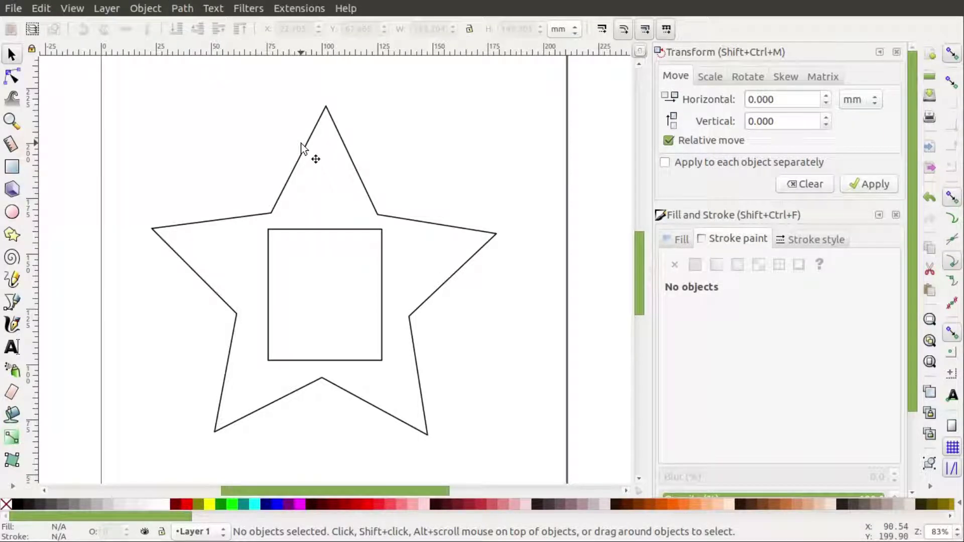
- Select the star outline to confirm it sits on Layer 1
click(309, 219)
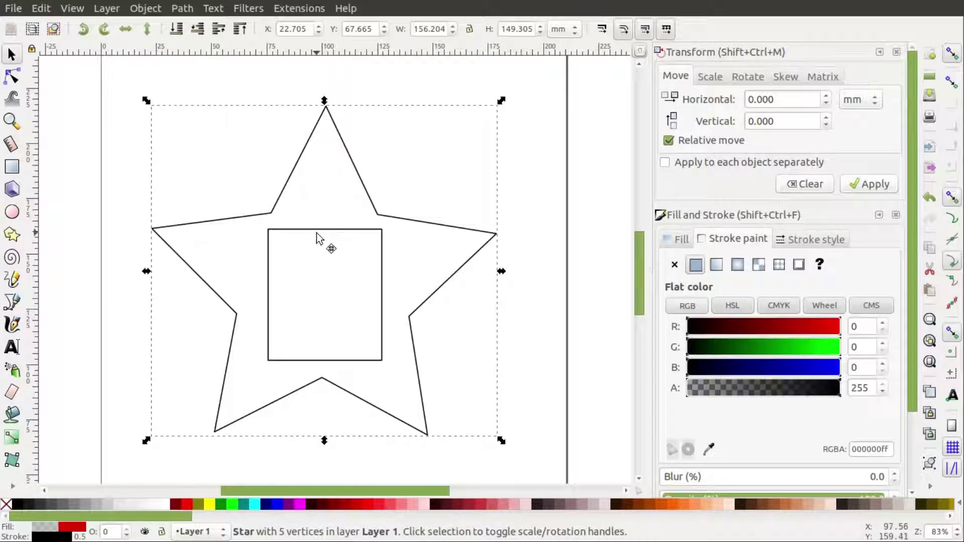
click(318, 231)
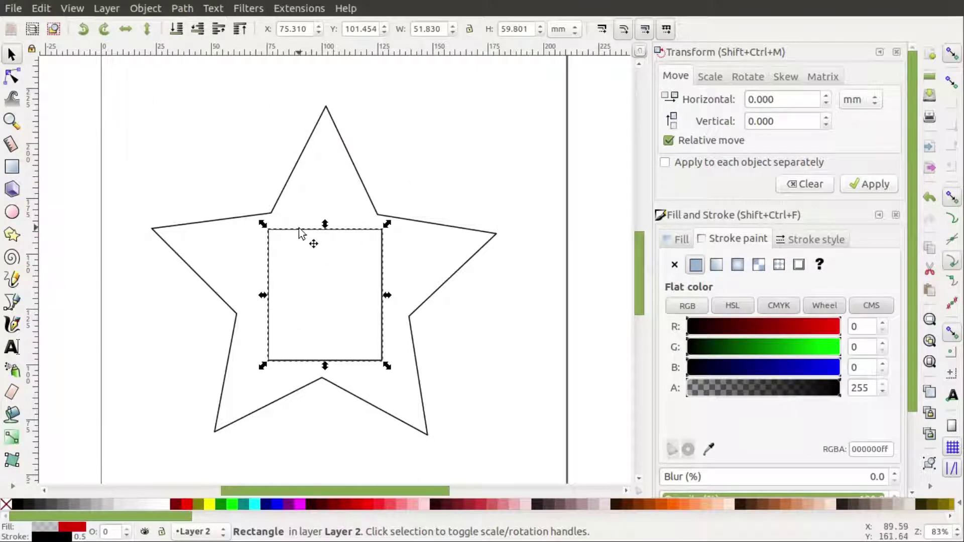
click(296, 159)
click(315, 233)
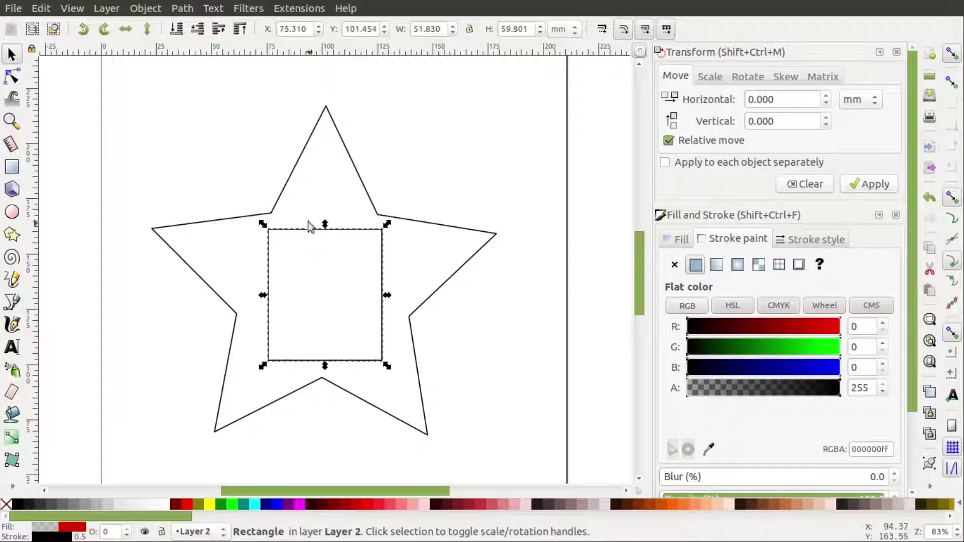
click(302, 167)
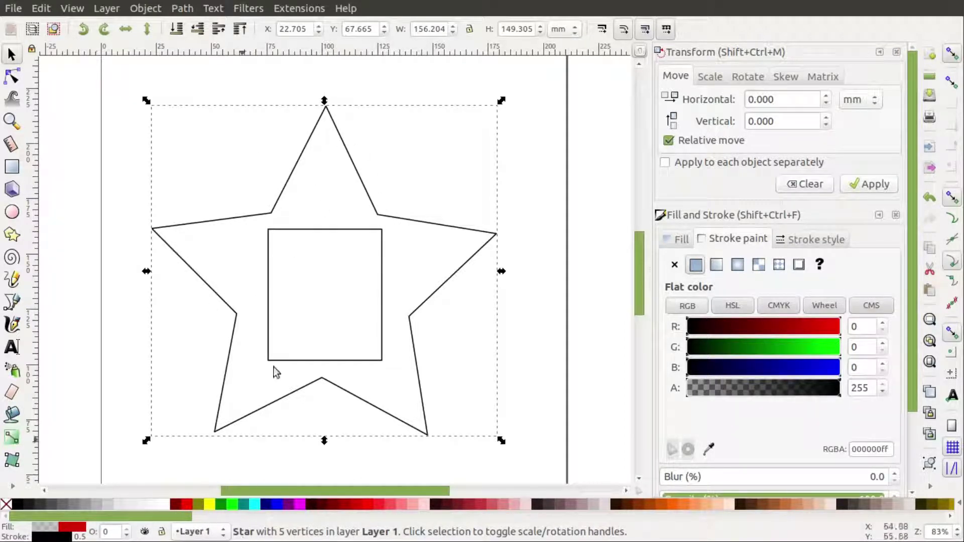
click(316, 232)
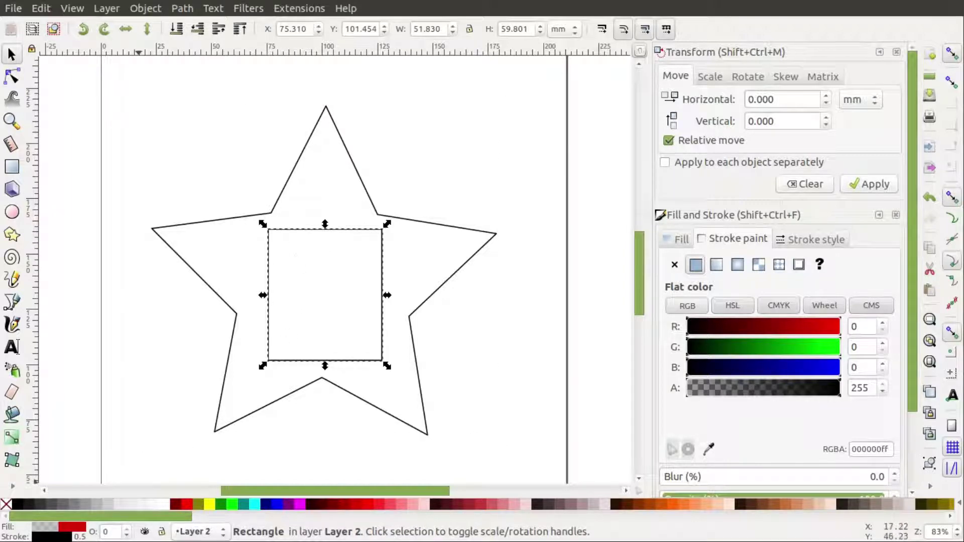
click(264, 127)
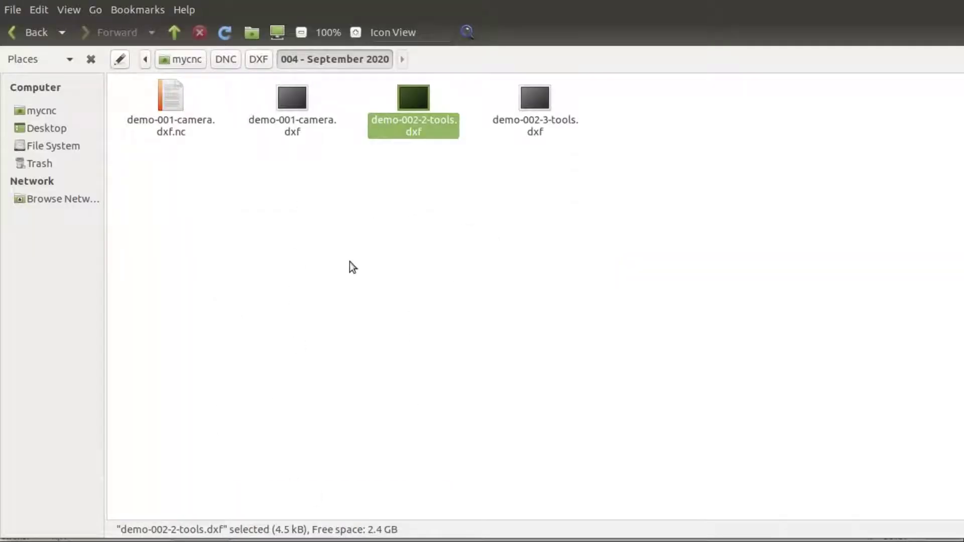
- Select demo-002-2-tools.dxf in the 004 - September 2020 folder
click(350, 261)
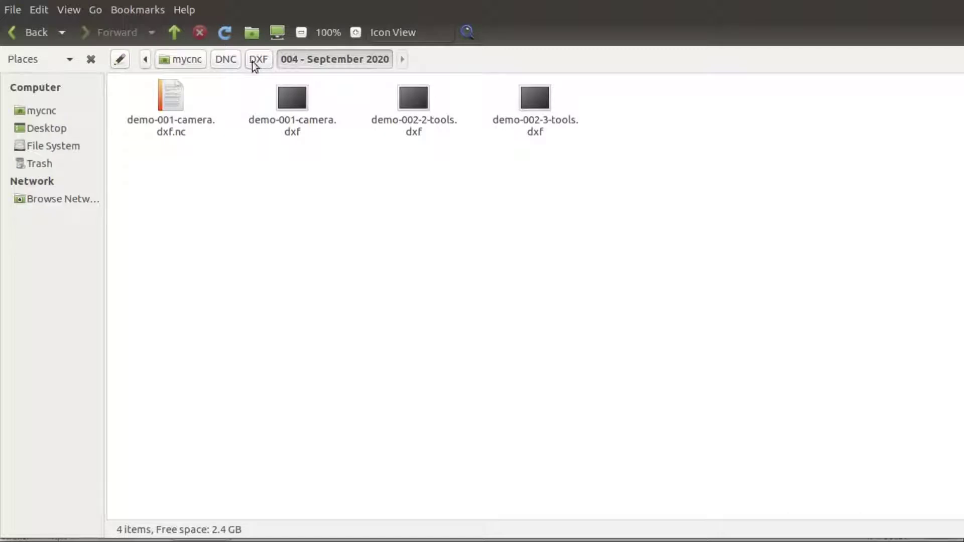
click(408, 98)
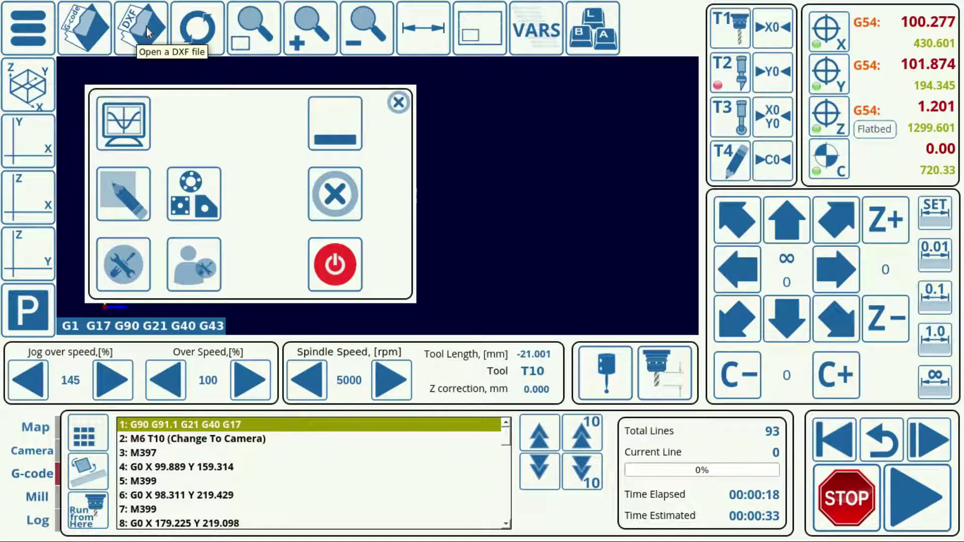
- Load demo-002-2-tools.dxf into the DXF import preview and scroll through the first tool settings page
click(135, 38)
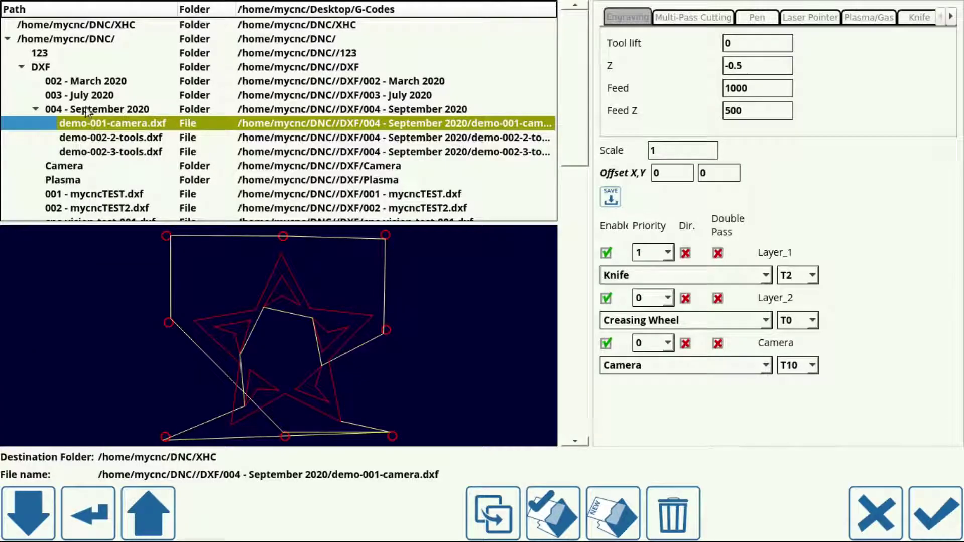
click(108, 134)
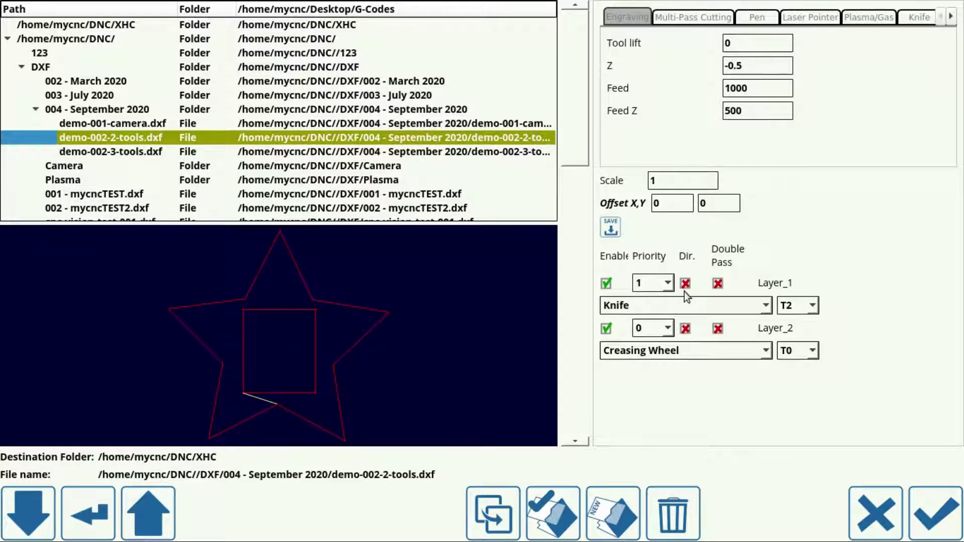
click(805, 23)
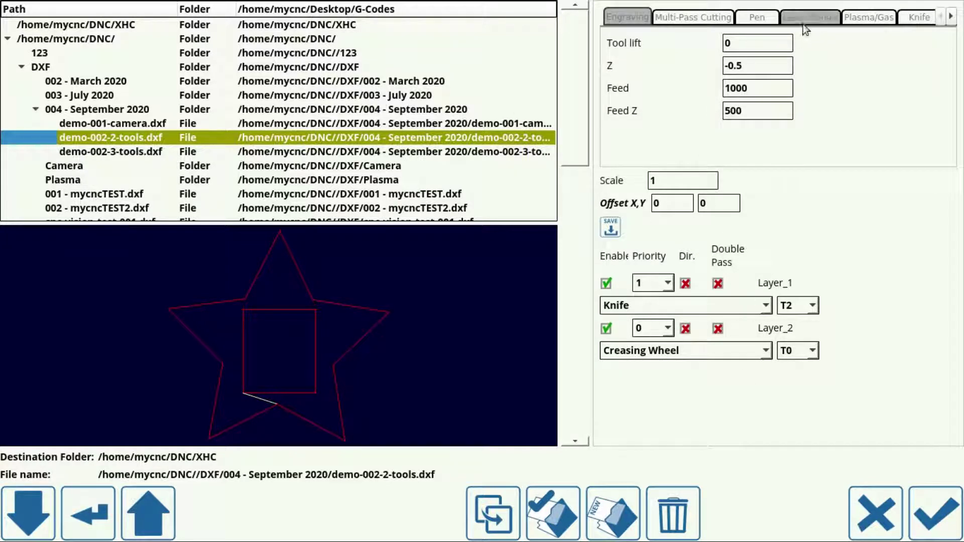
scroll(806, 17, down, 5)
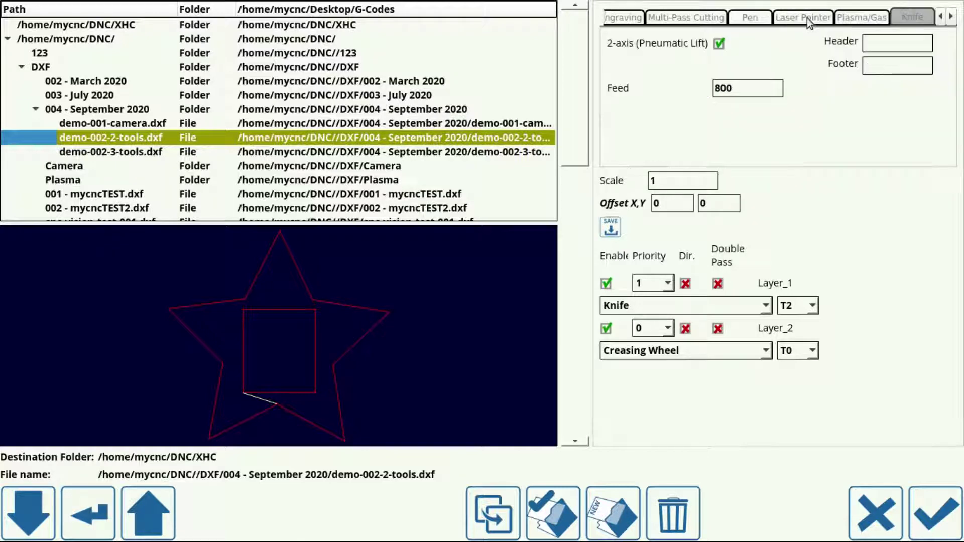
scroll(806, 17, down, 2)
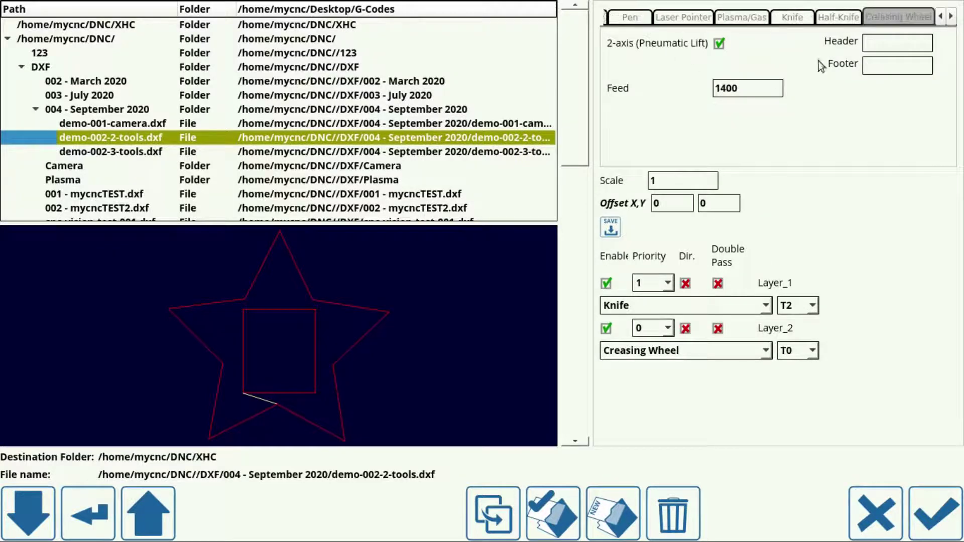
- Review the Plasma/Gas tool settings
click(754, 17)
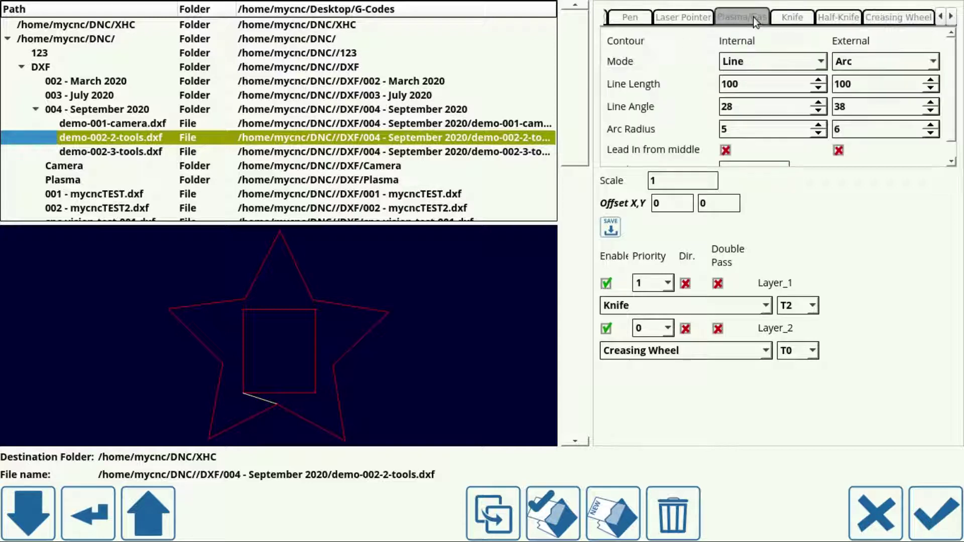
scroll(753, 18, down, 1)
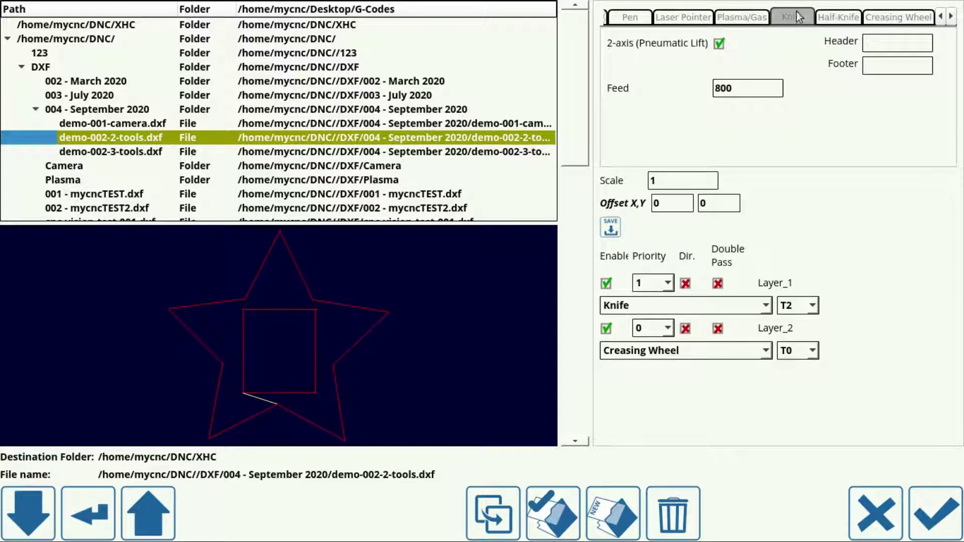
scroll(797, 17, down, 1)
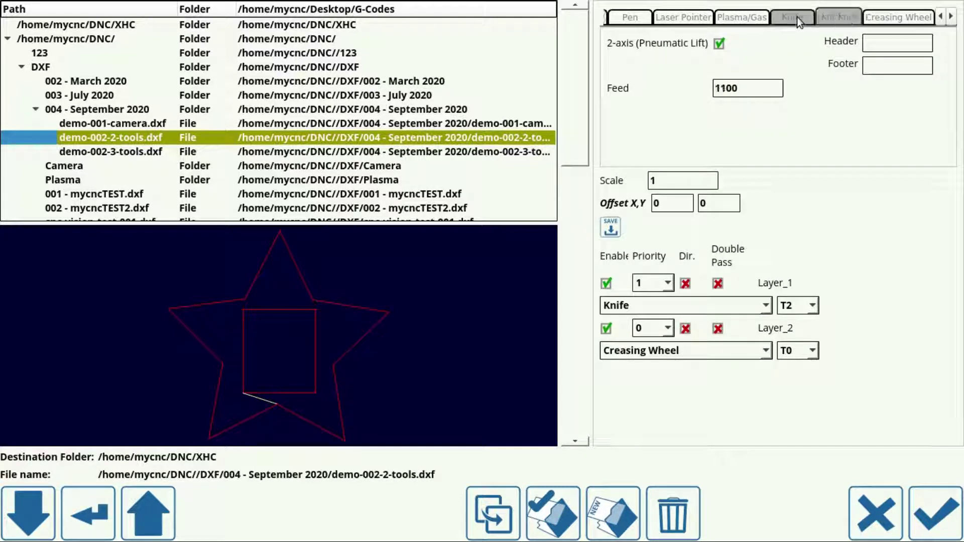
scroll(894, 19, down, 2)
scroll(842, 24, up, 1)
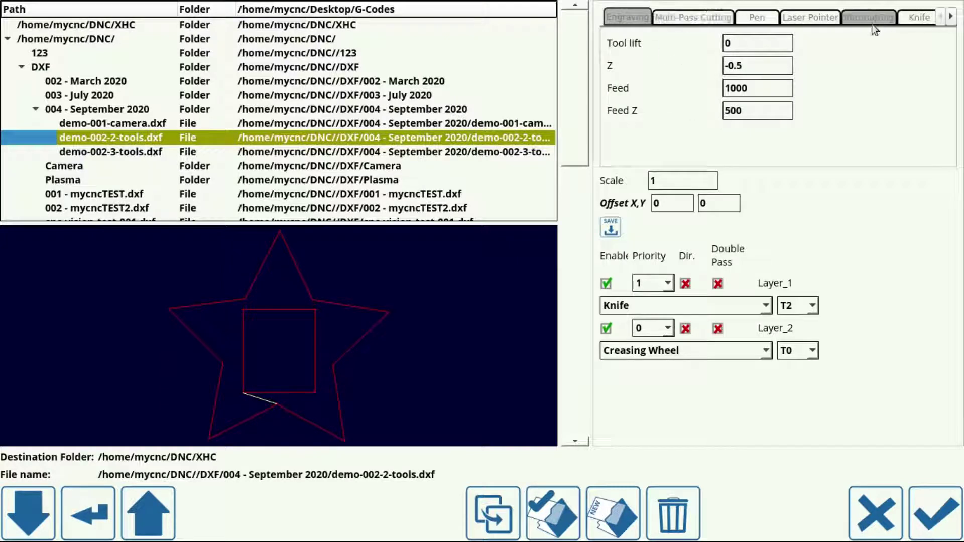
scroll(839, 18, down, 4)
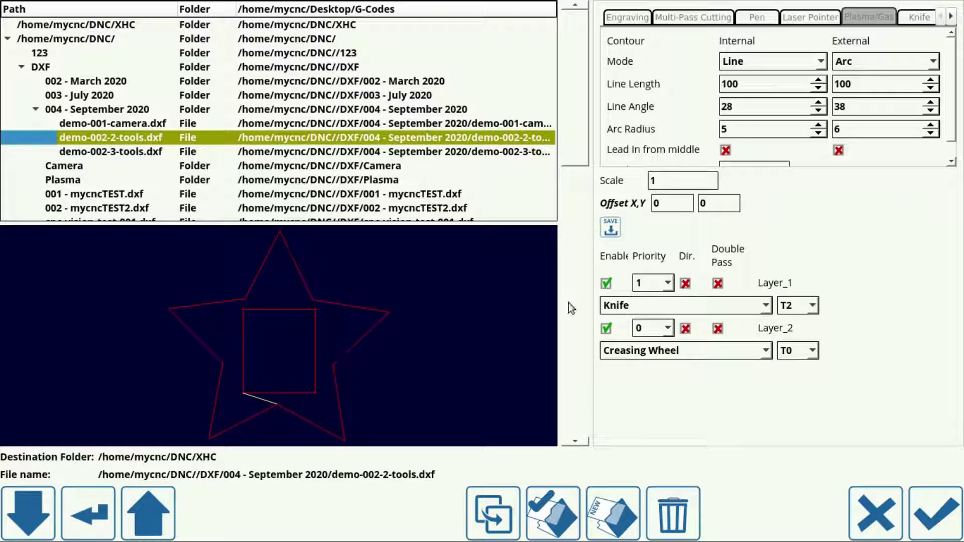
- Change Layer_2's tool from Creasing Wheel to Pen T0
click(640, 352)
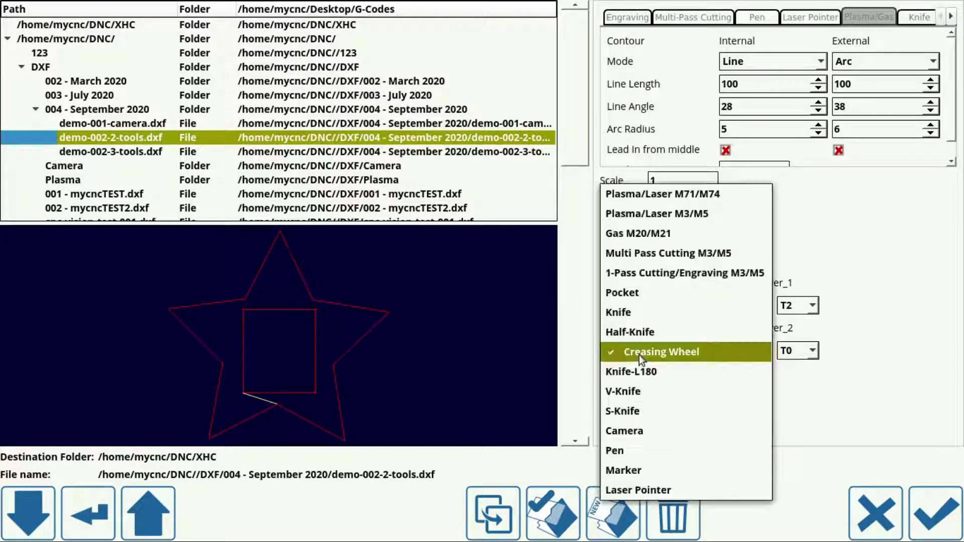
click(631, 451)
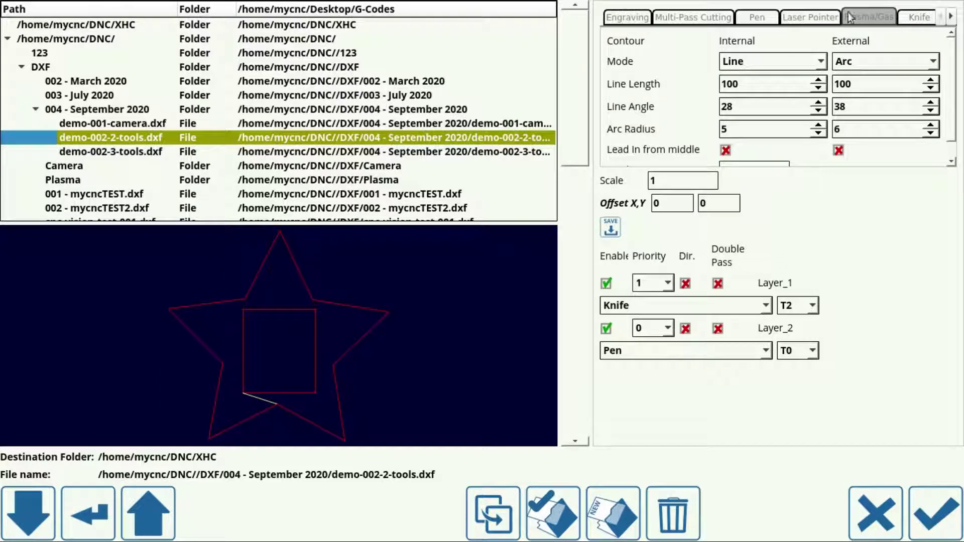
- Review the Pen tool settings: lift 0, Z 0 and feed 1500
scroll(817, 17, down, 1)
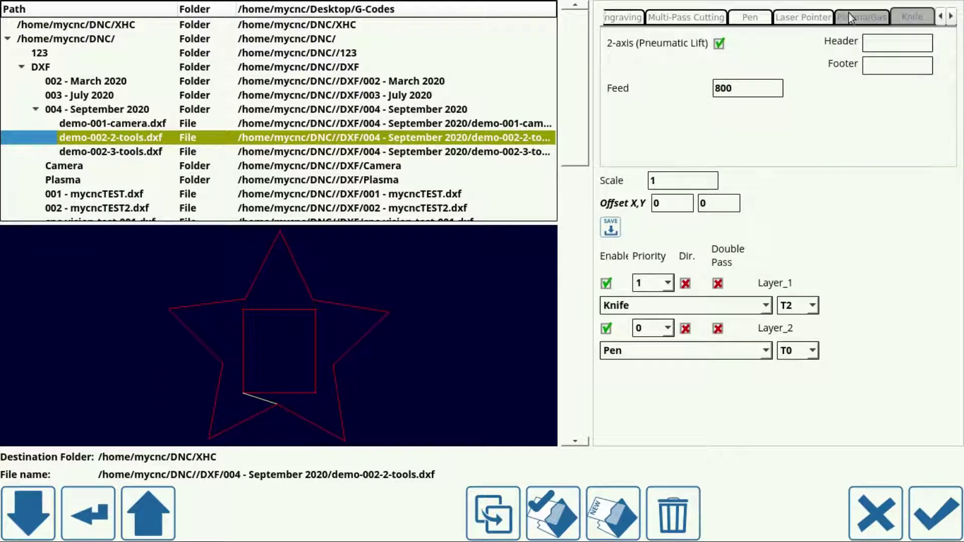
scroll(849, 14, down, 1)
scroll(860, 13, up, 1)
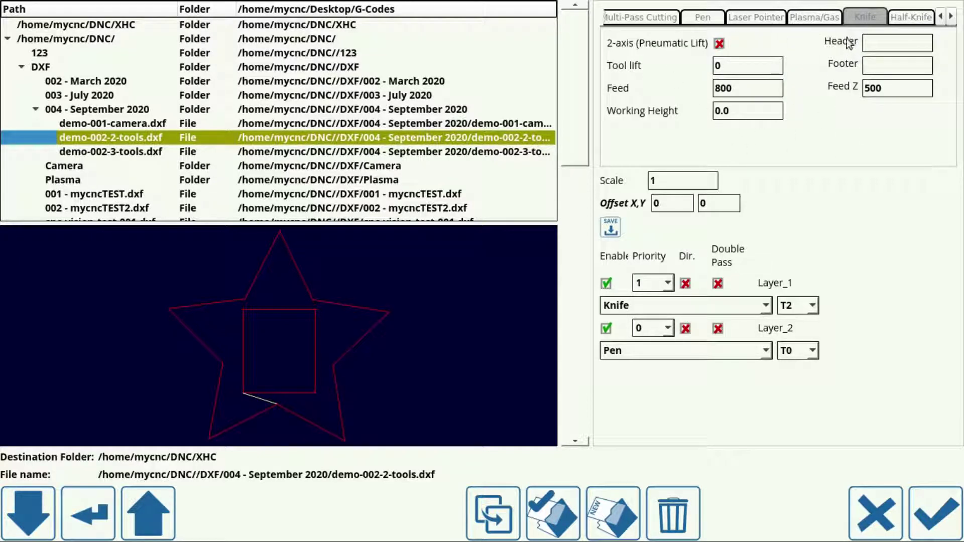
click(704, 17)
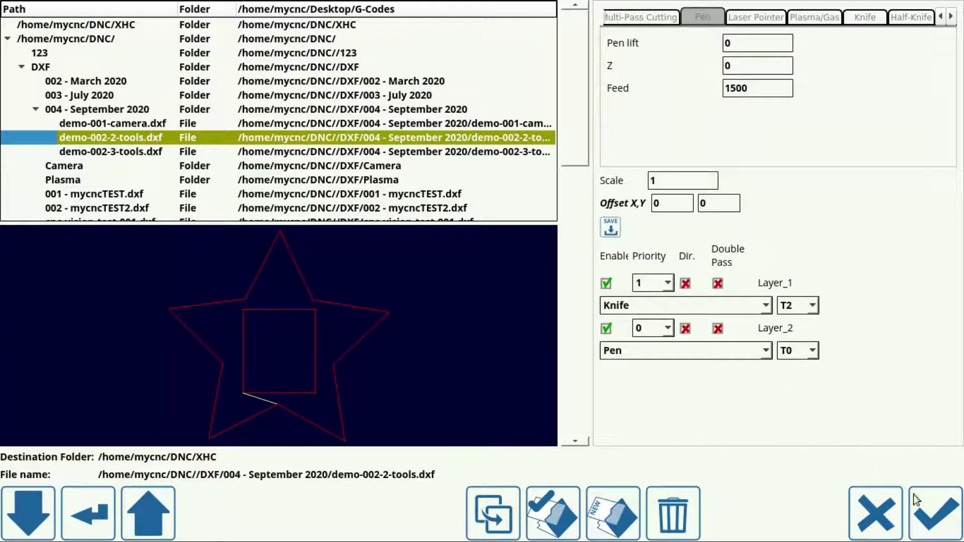
- Generate the G-code, close the menu popup, and inspect the Pen and Knife (line 12) tool changes
click(927, 512)
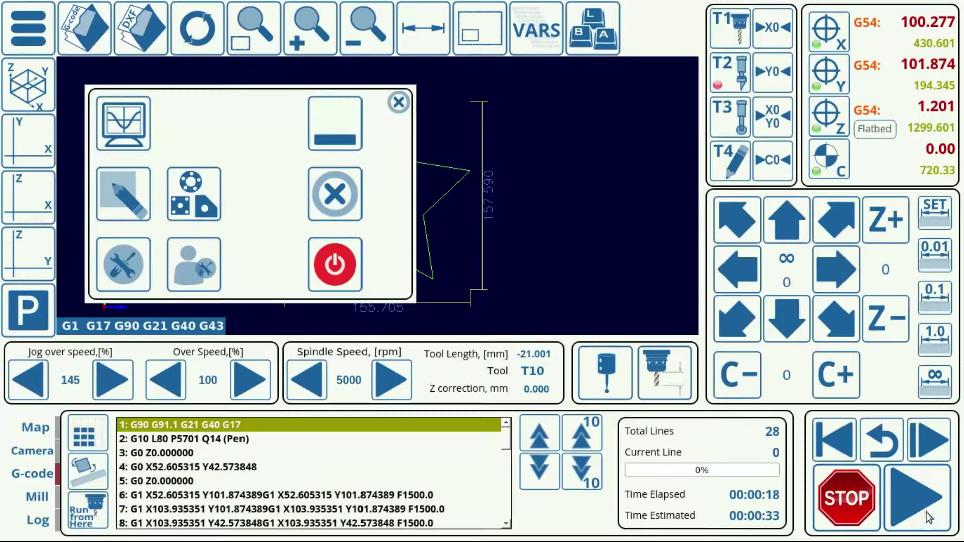
click(399, 104)
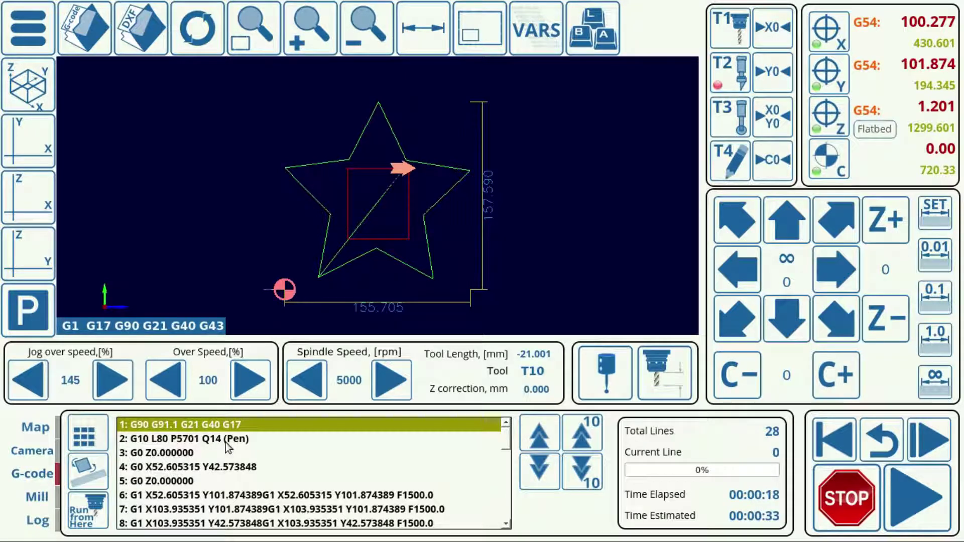
click(184, 442)
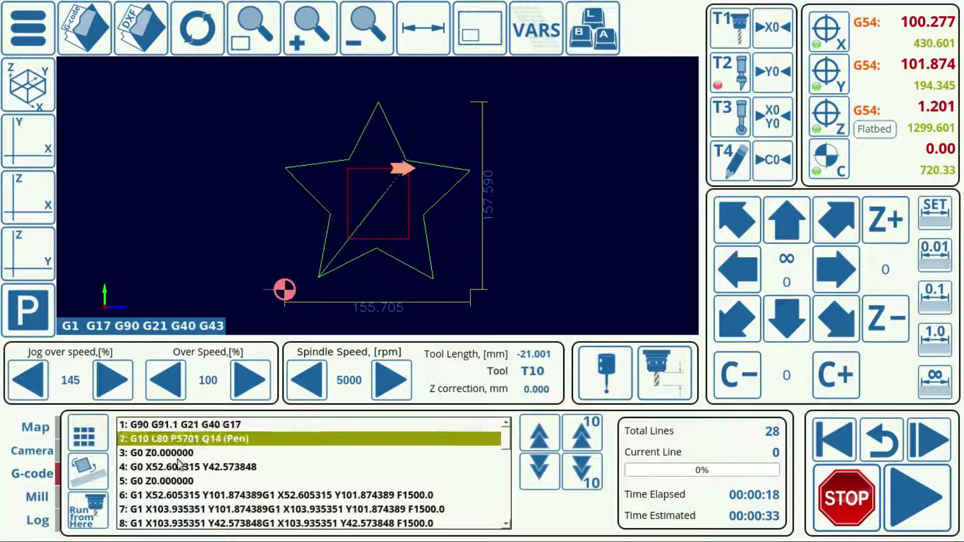
scroll(189, 445, down, 2)
click(191, 495)
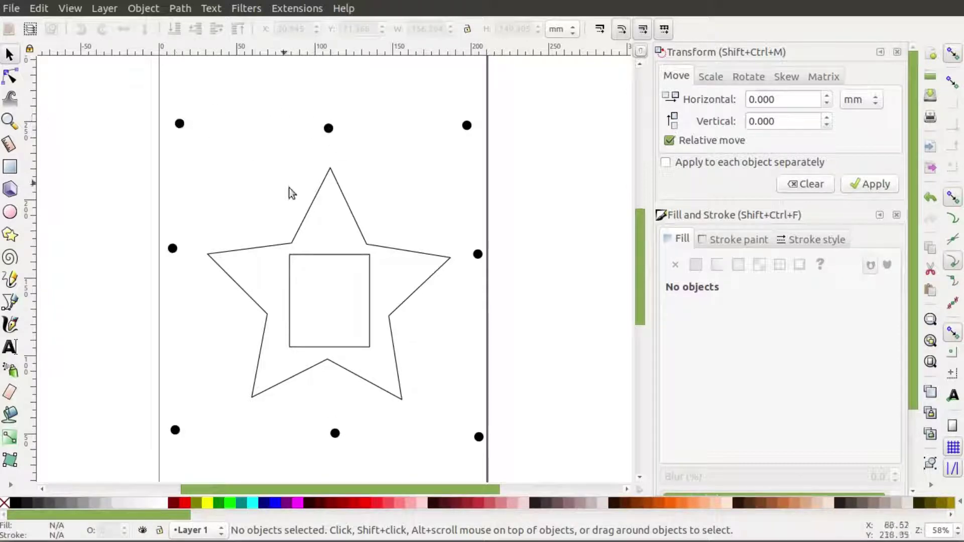
- Select the inner rectangle and then the star outline to check their layers
click(330, 256)
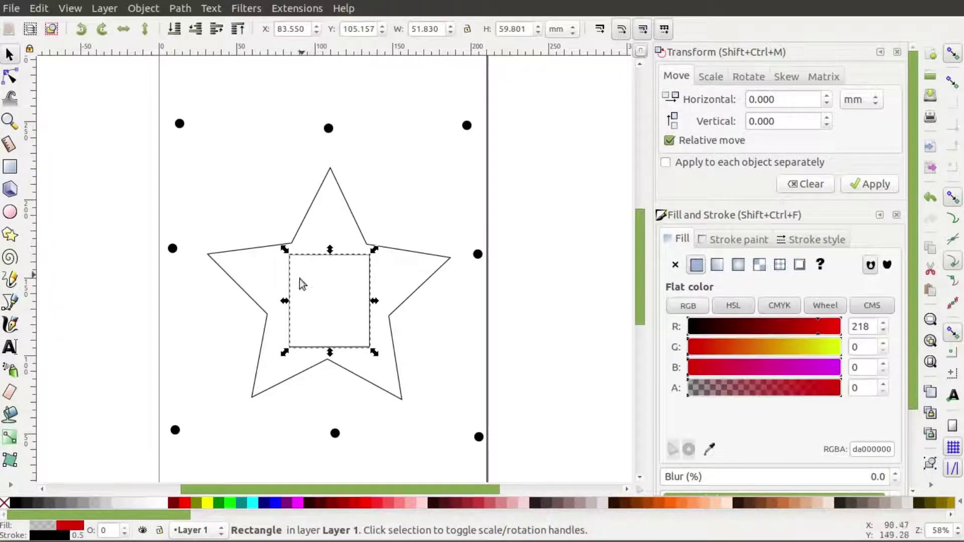
click(303, 239)
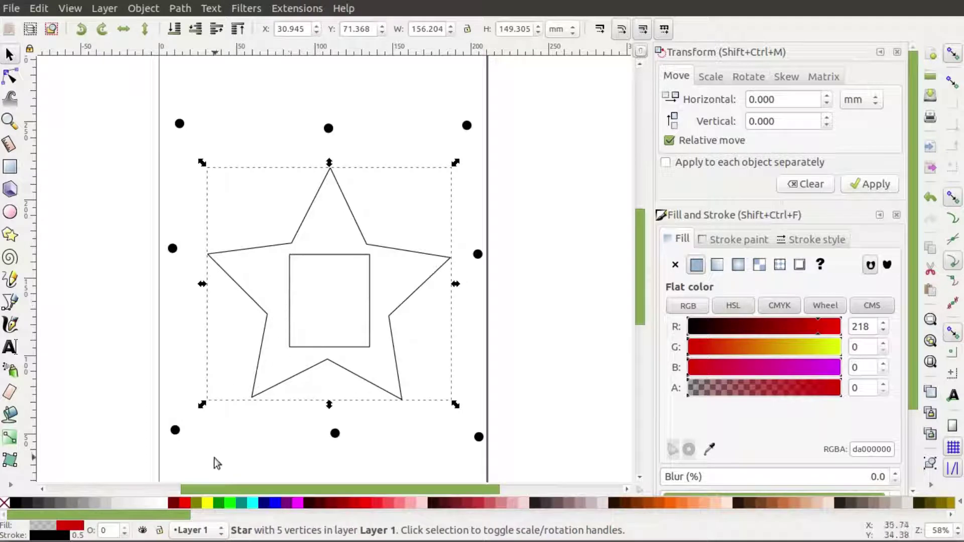
- Move the star to Layer 2, confirming the rectangle stays on Layer 1
click(98, 9)
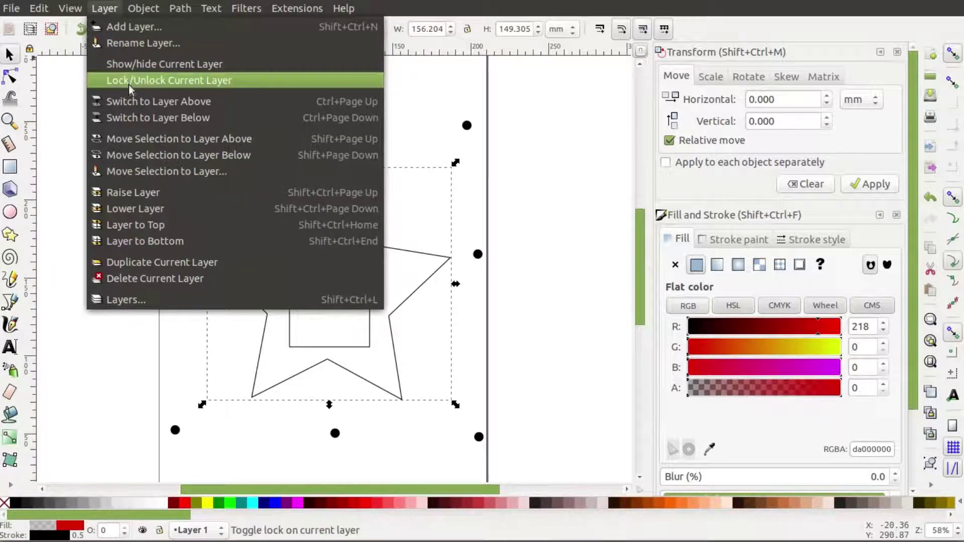
click(146, 139)
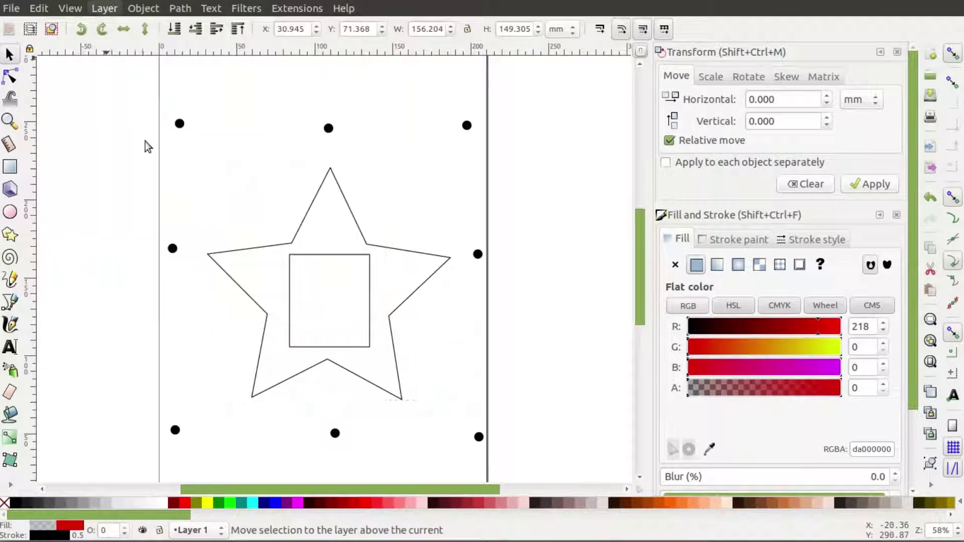
click(336, 260)
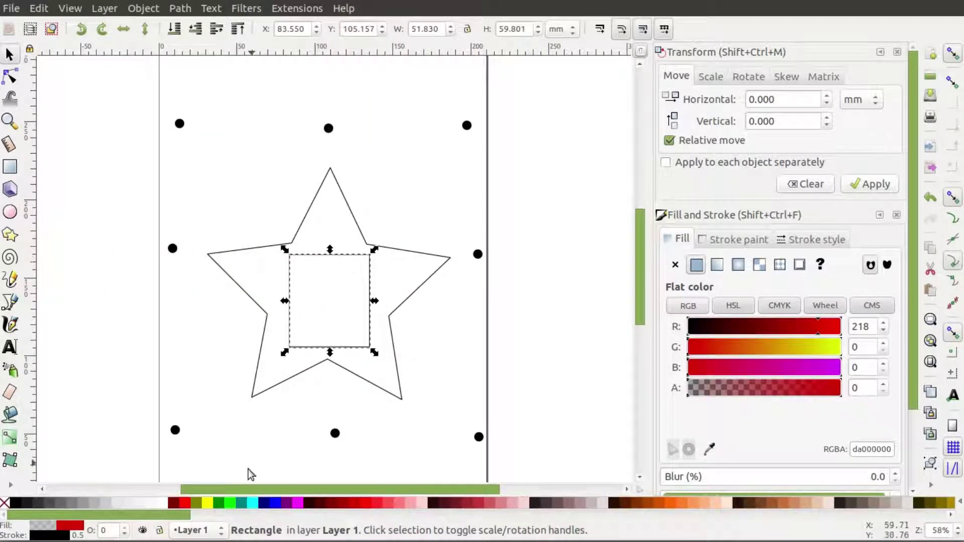
click(304, 220)
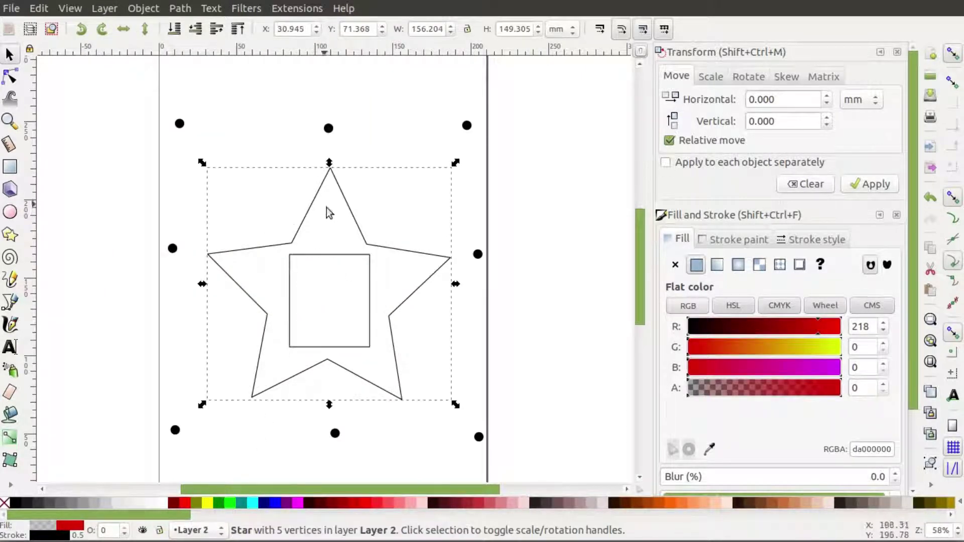
- Verify each of the eight marker dots sits on the Camera layer, then return to myCNC
click(174, 248)
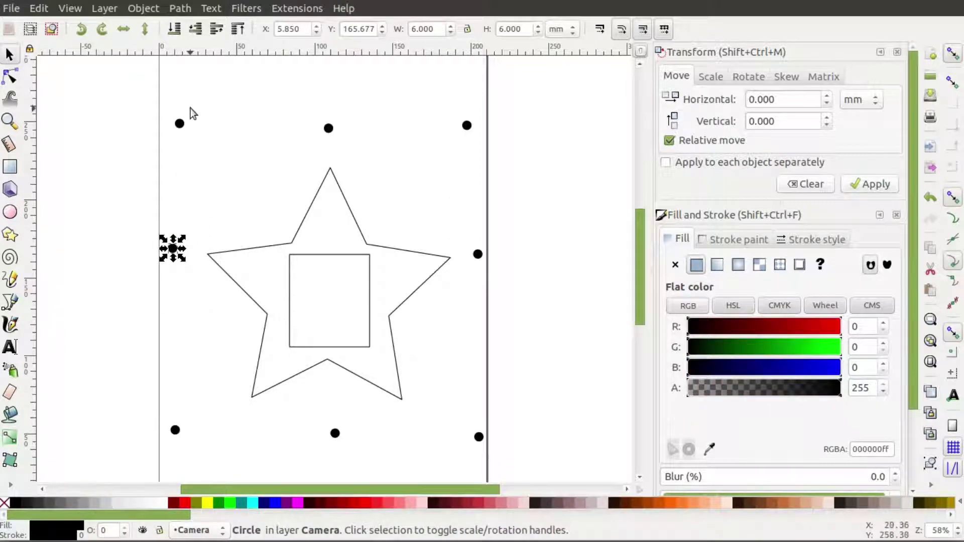
click(180, 124)
click(329, 128)
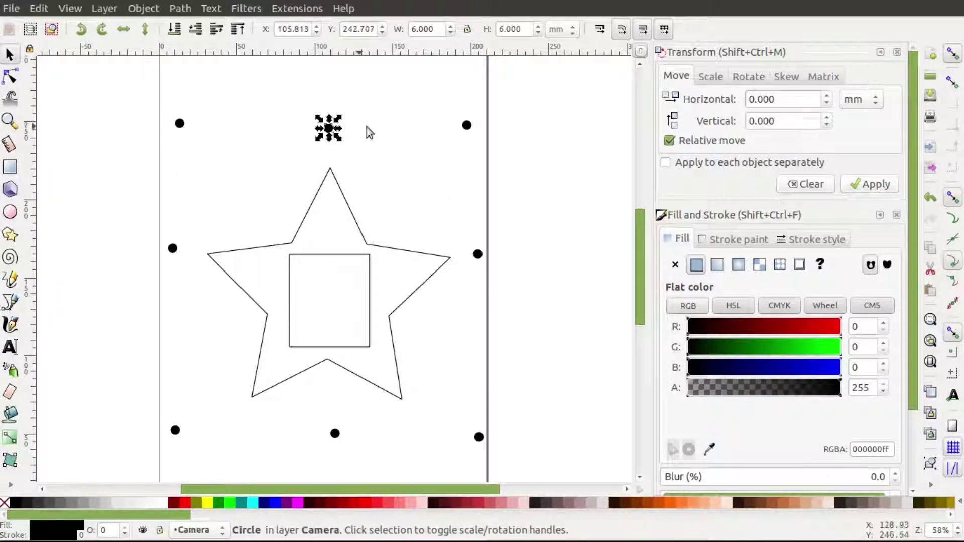
click(467, 126)
click(478, 255)
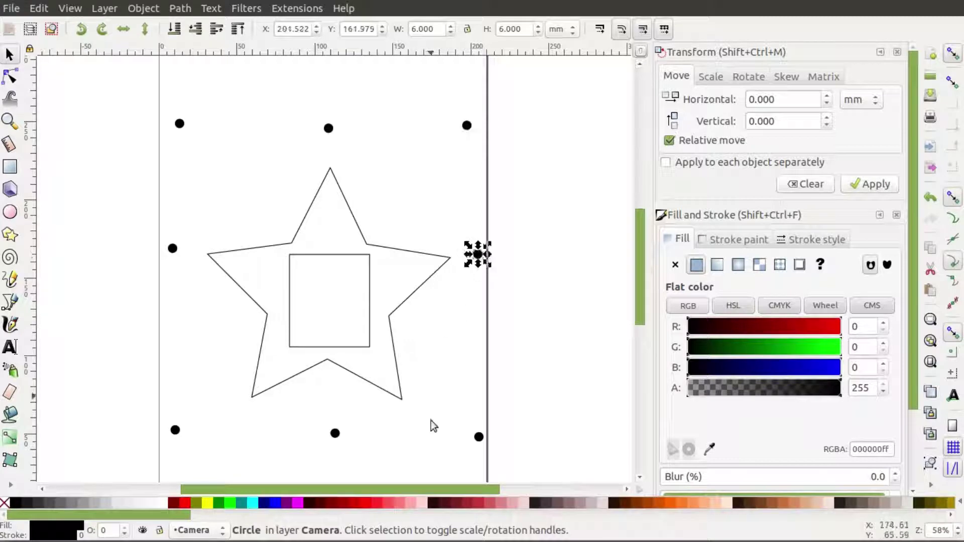
click(479, 437)
click(335, 433)
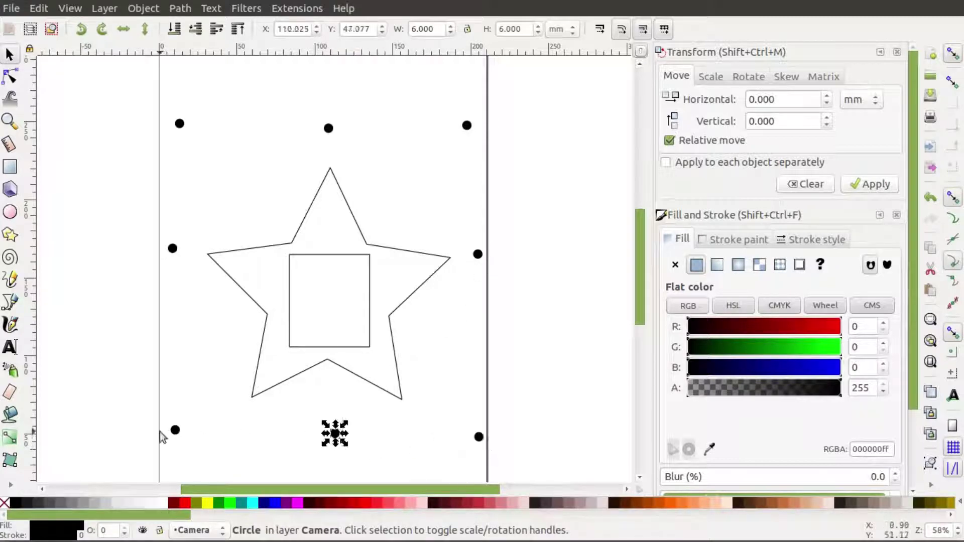
click(175, 430)
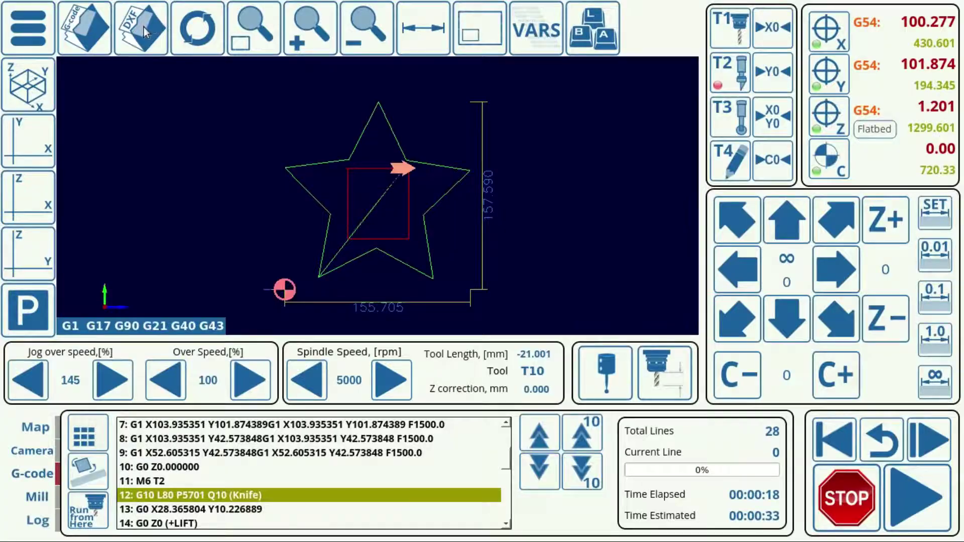
click(144, 27)
- Load demo-002-3-tools.dxf with Layer_1 set to Pen and Layer_2 set to Knife
click(116, 152)
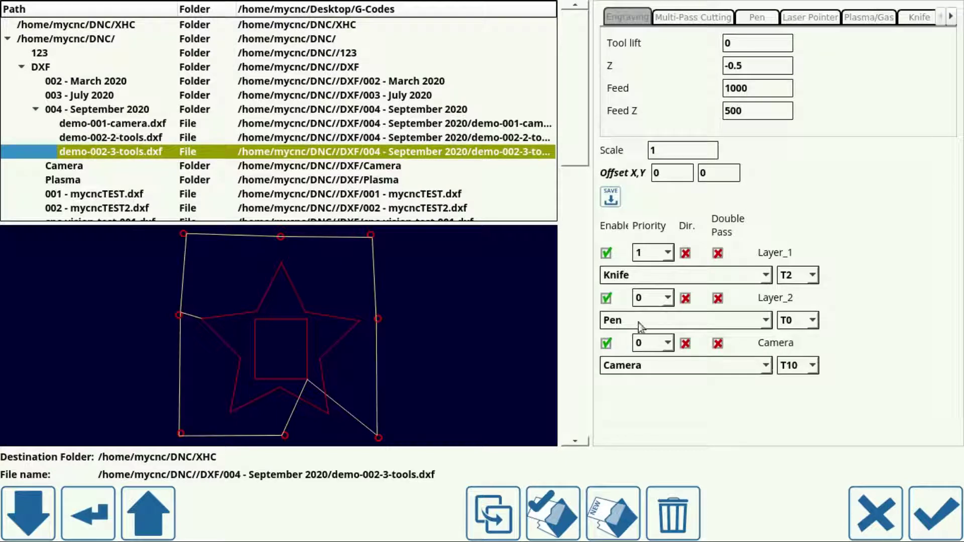
click(632, 276)
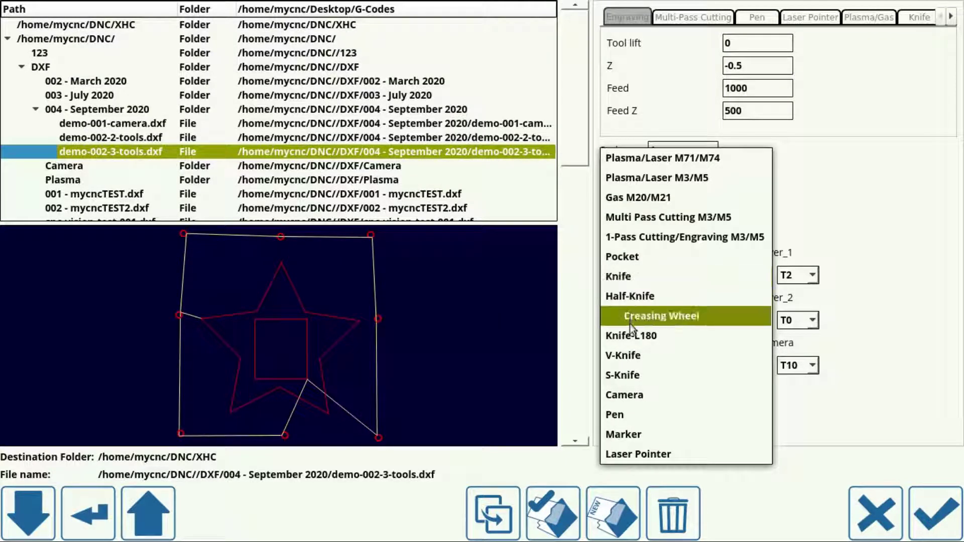
click(625, 412)
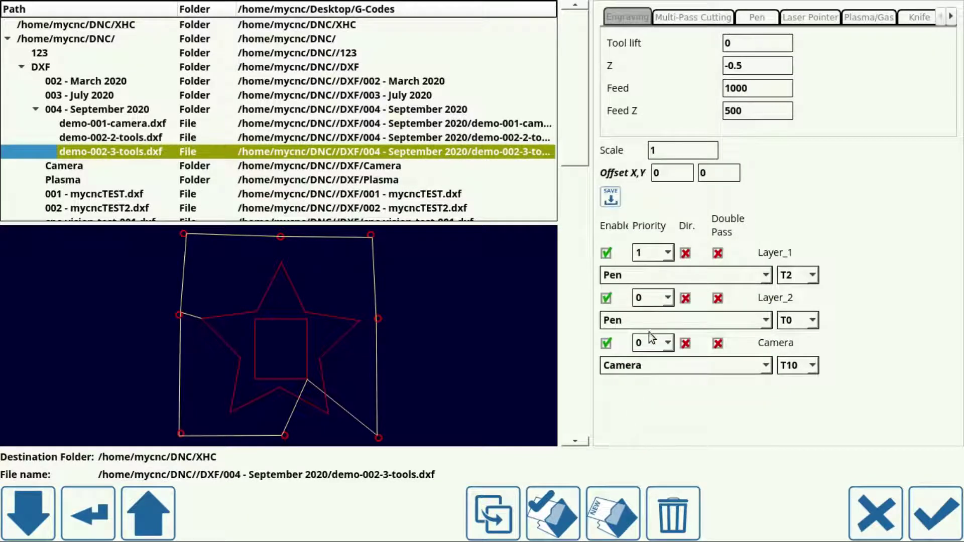
click(649, 324)
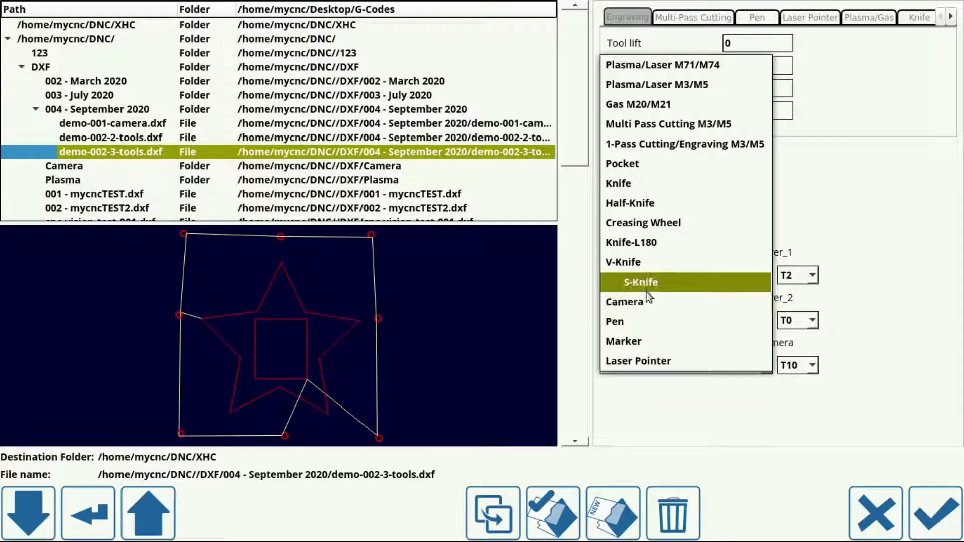
click(643, 184)
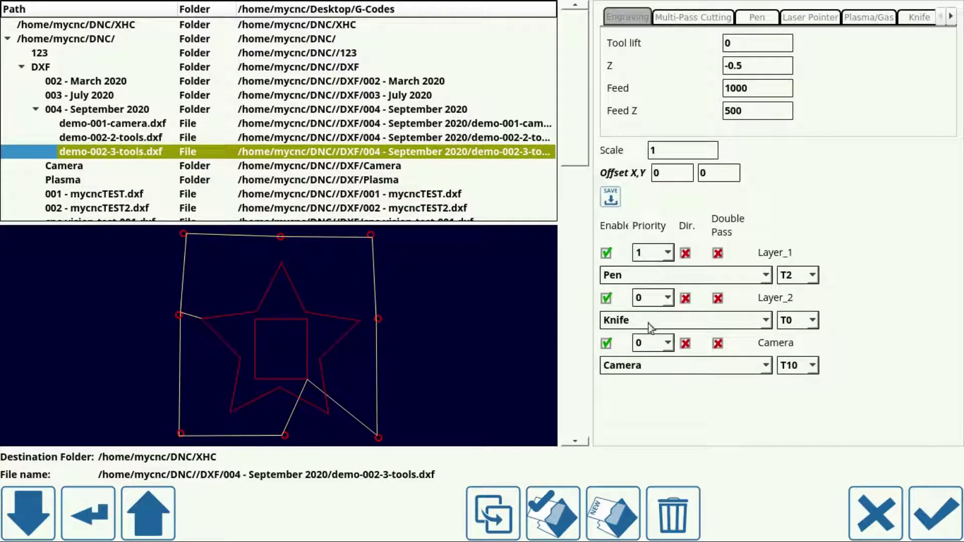
- Uncheck the Knife's 2-axis (Pneumatic Lift) option and confirm the import
click(816, 13)
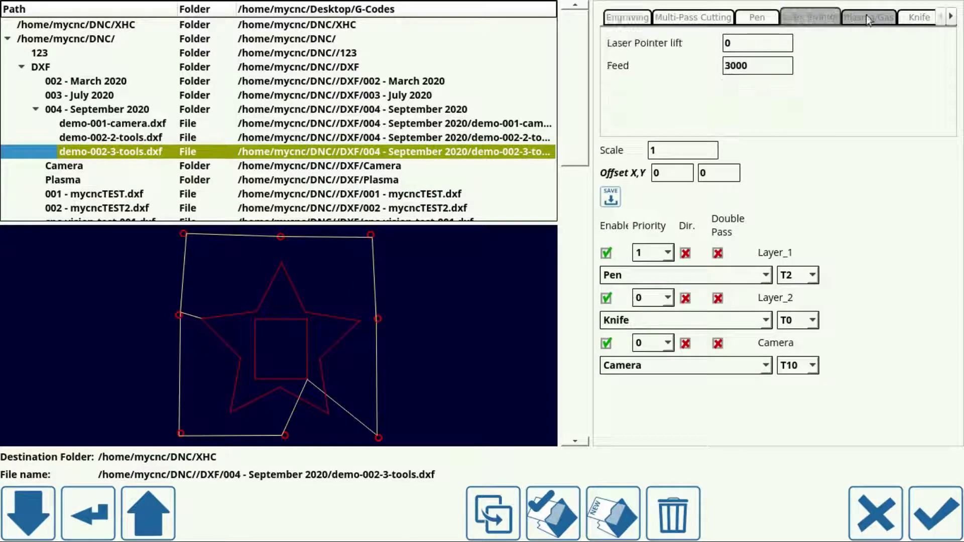
click(901, 15)
click(852, 17)
click(913, 17)
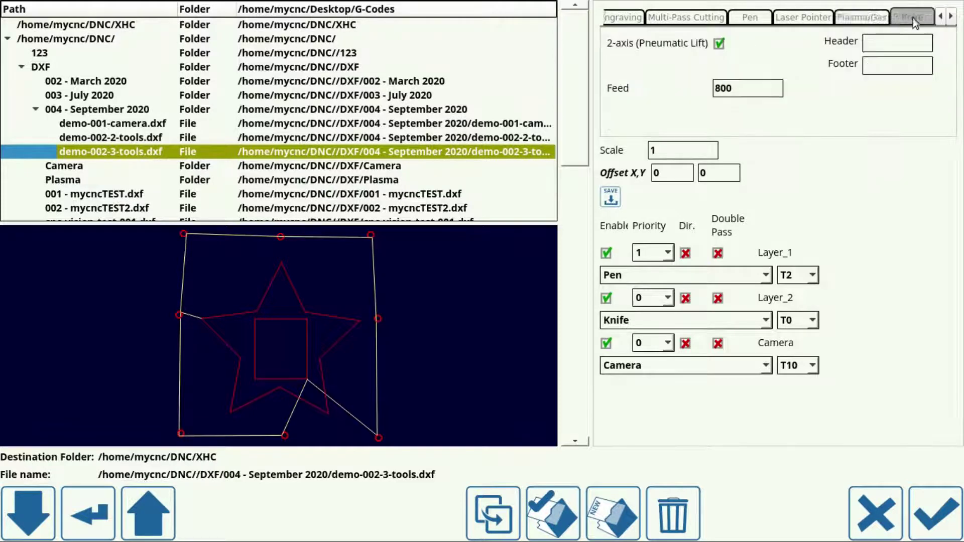
click(720, 45)
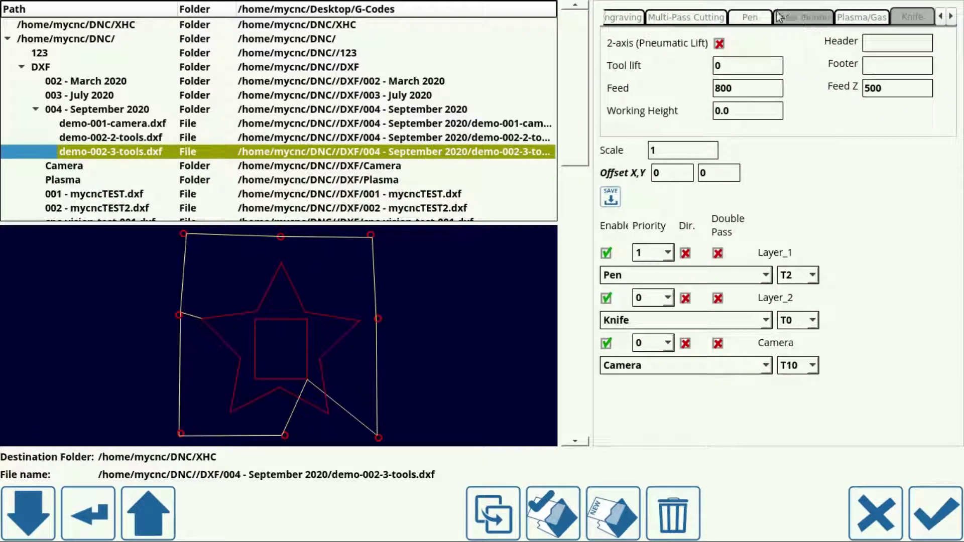
click(748, 21)
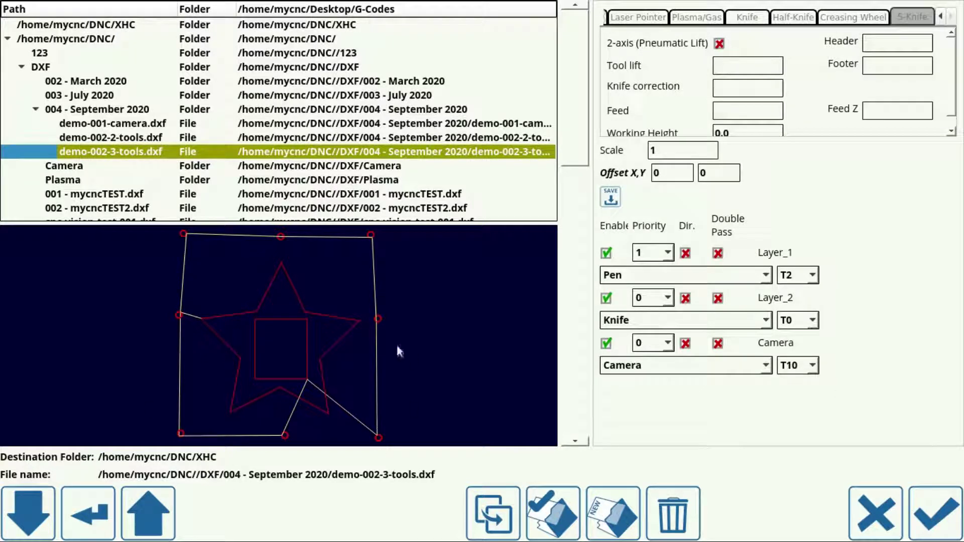
click(934, 515)
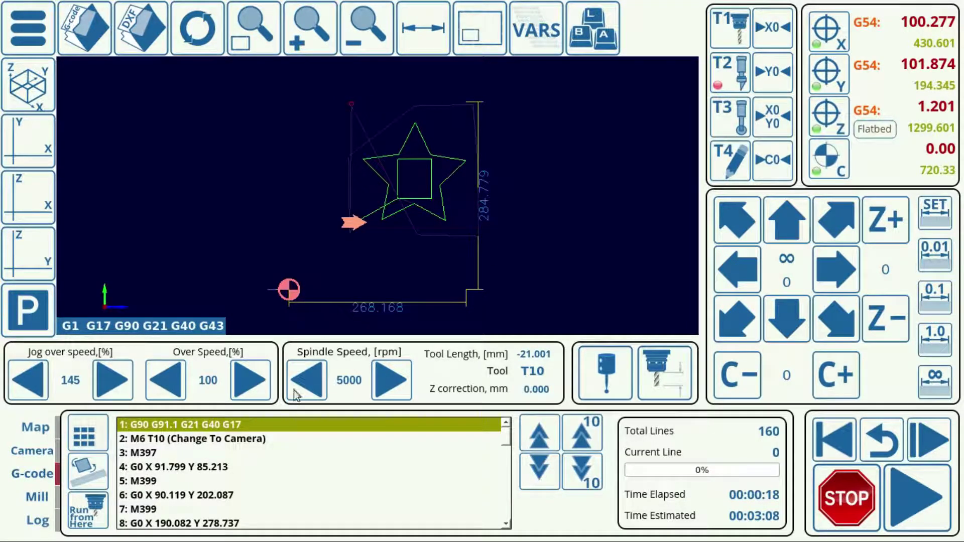
- Step through the opening G-code lines M6 T10, M397, M399 and M398
scroll(493, 222, down, 2)
scroll(423, 188, up, 5)
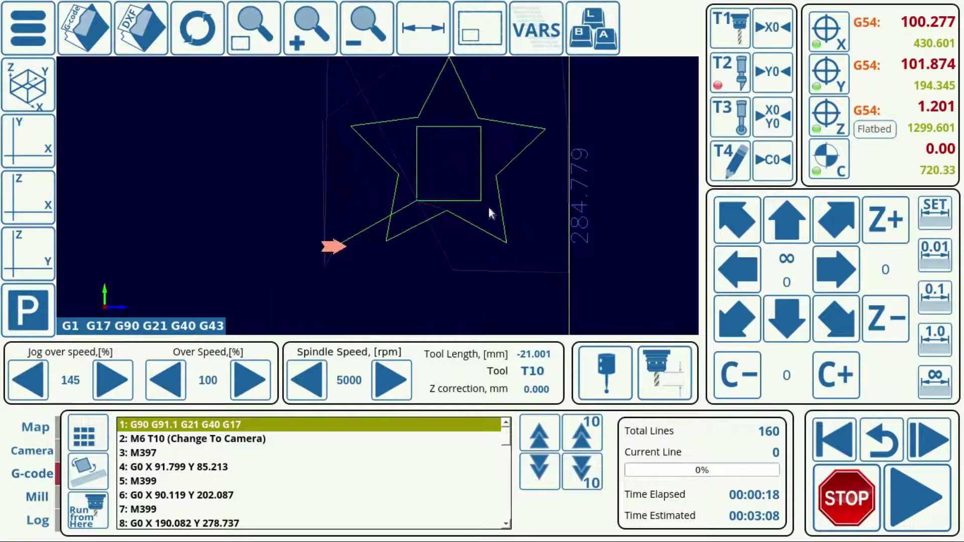
click(185, 442)
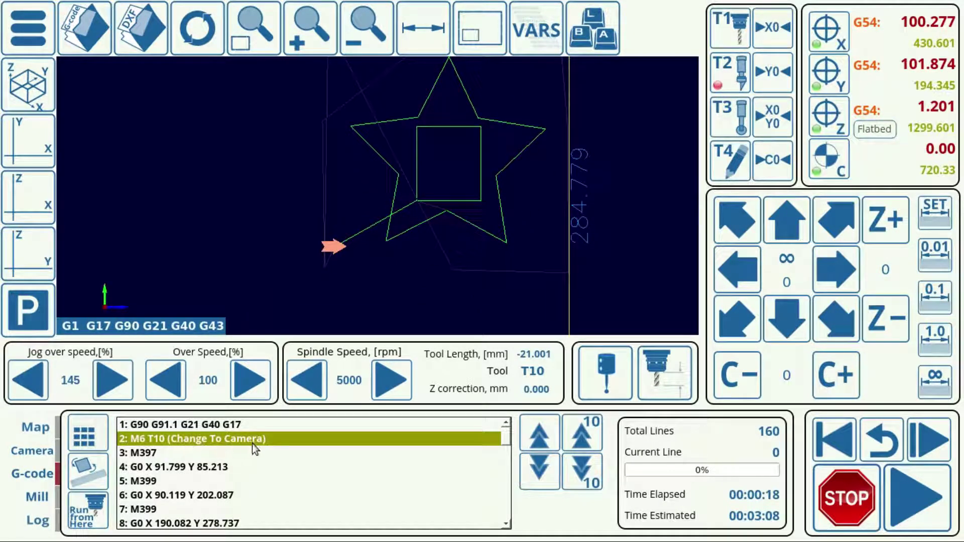
click(135, 458)
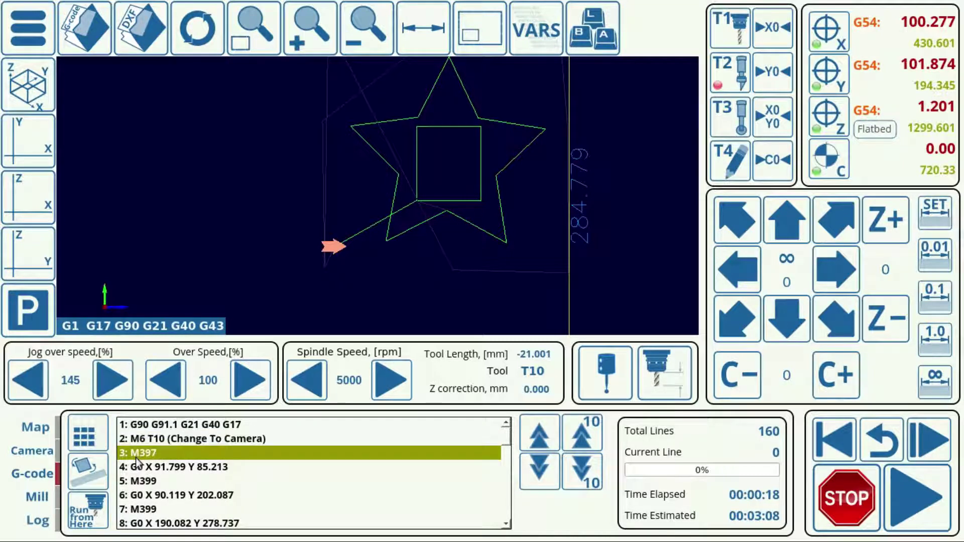
click(153, 484)
scroll(153, 509, down, 2)
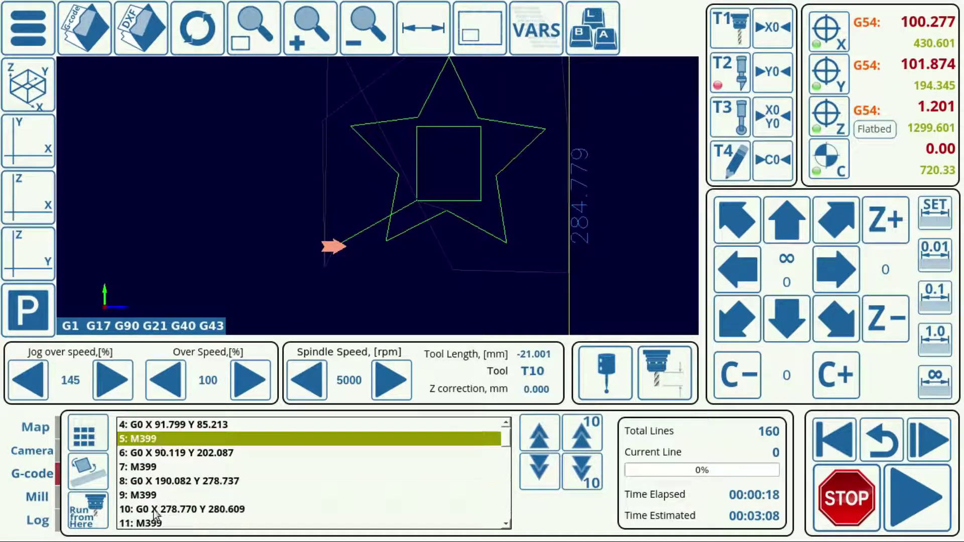
scroll(154, 509, down, 2)
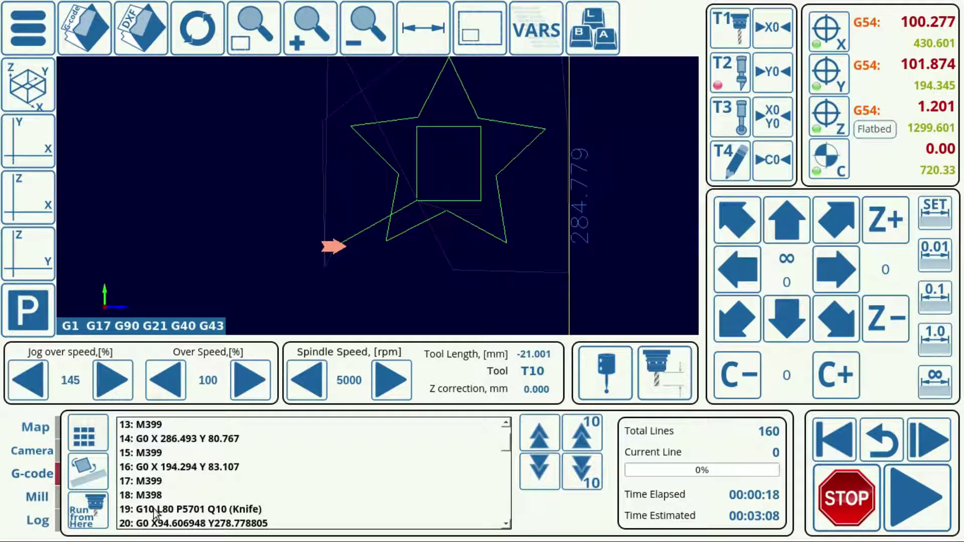
click(153, 496)
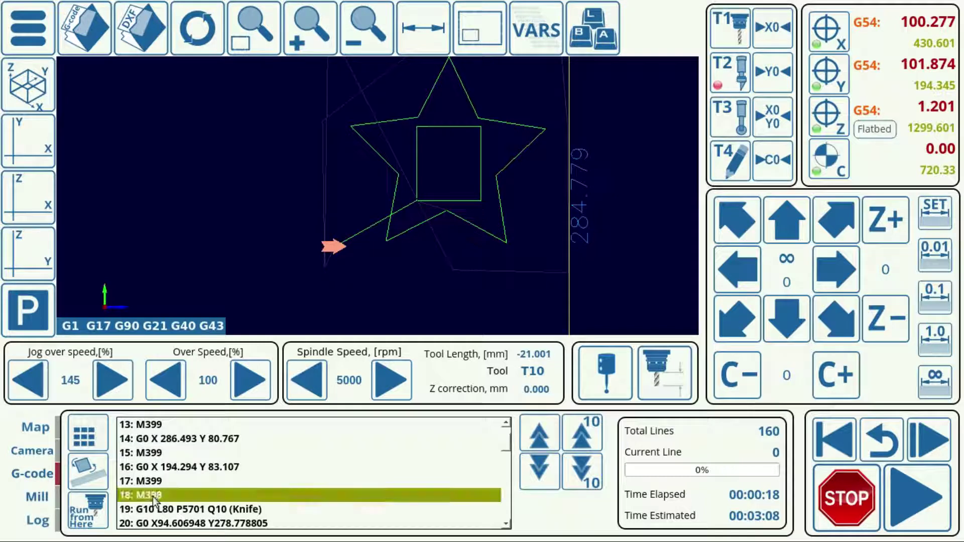
scroll(168, 474, up, 4)
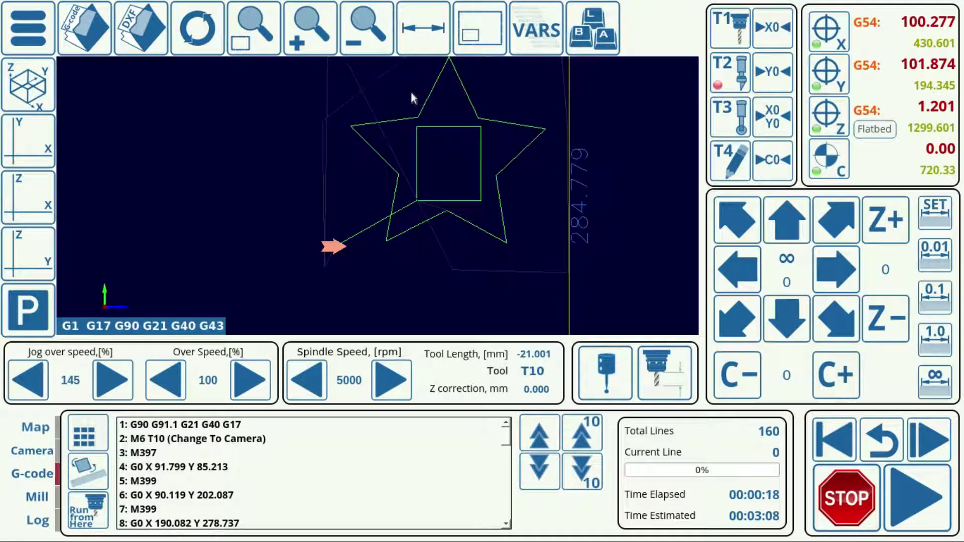
click(146, 454)
click(151, 481)
click(167, 471)
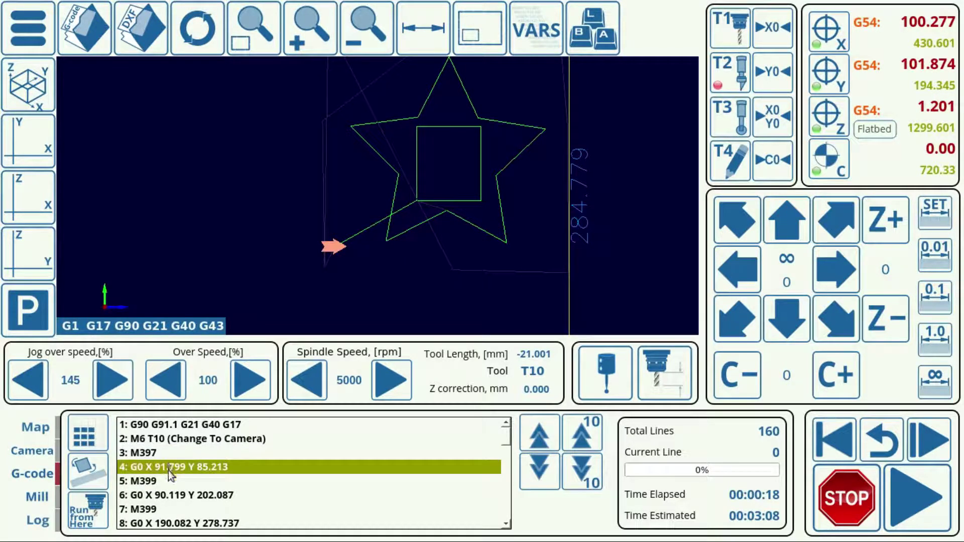
click(157, 496)
click(171, 523)
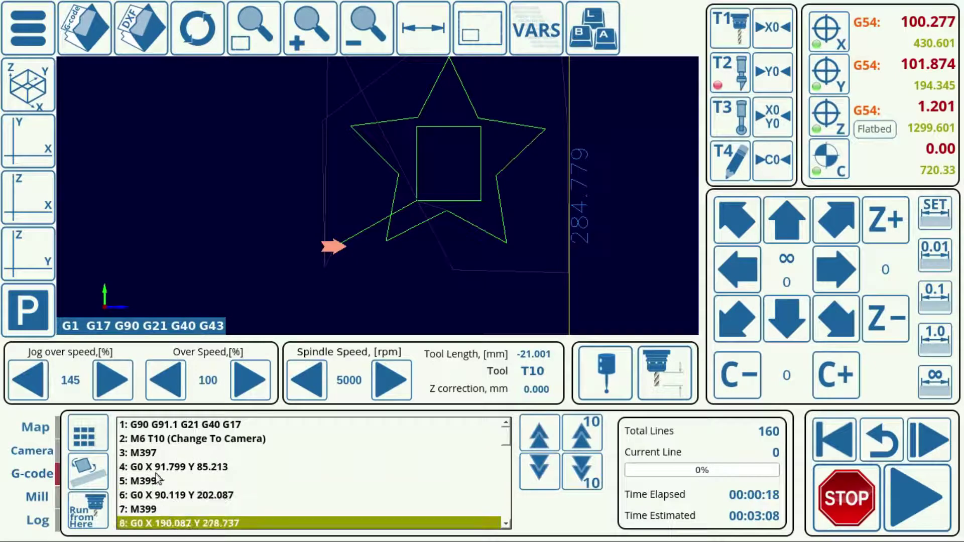
click(156, 439)
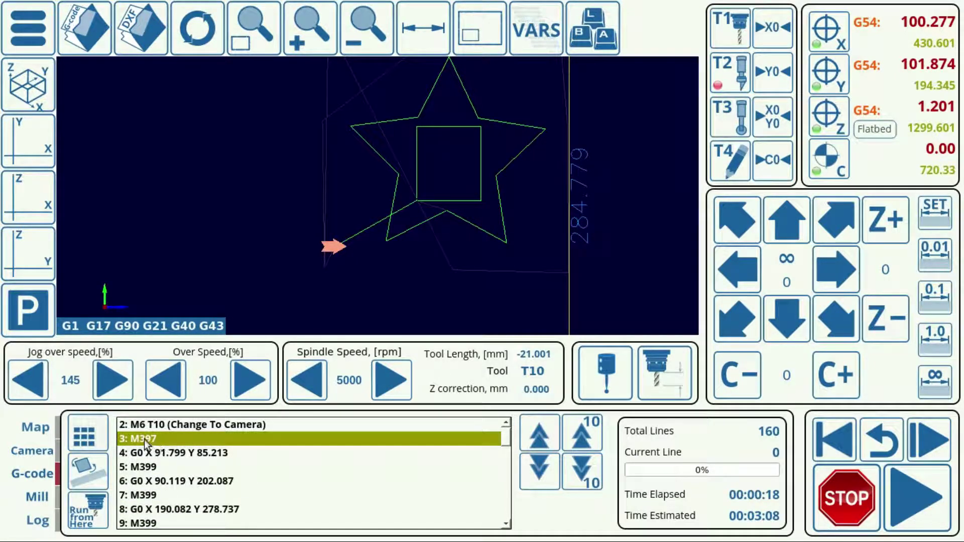
click(158, 470)
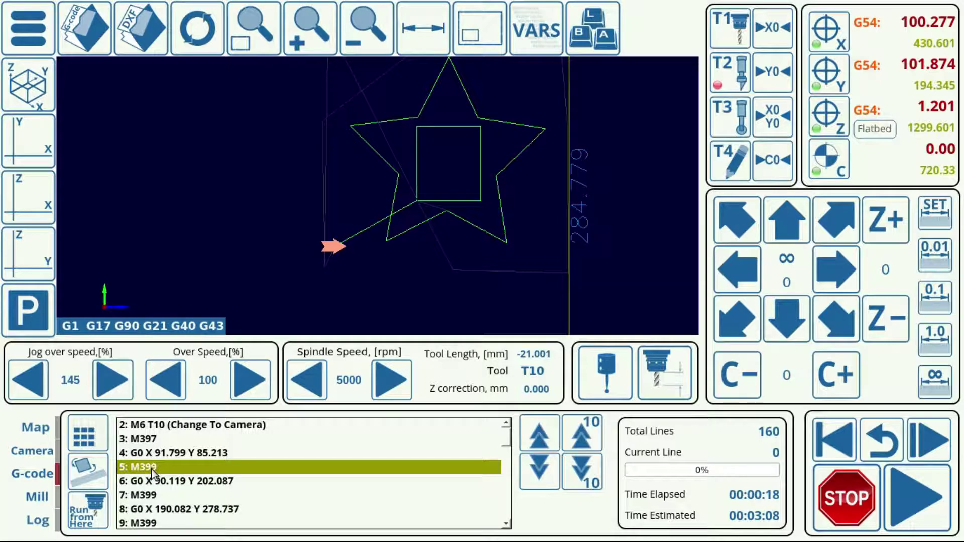
scroll(158, 496, down, 1)
scroll(155, 497, down, 3)
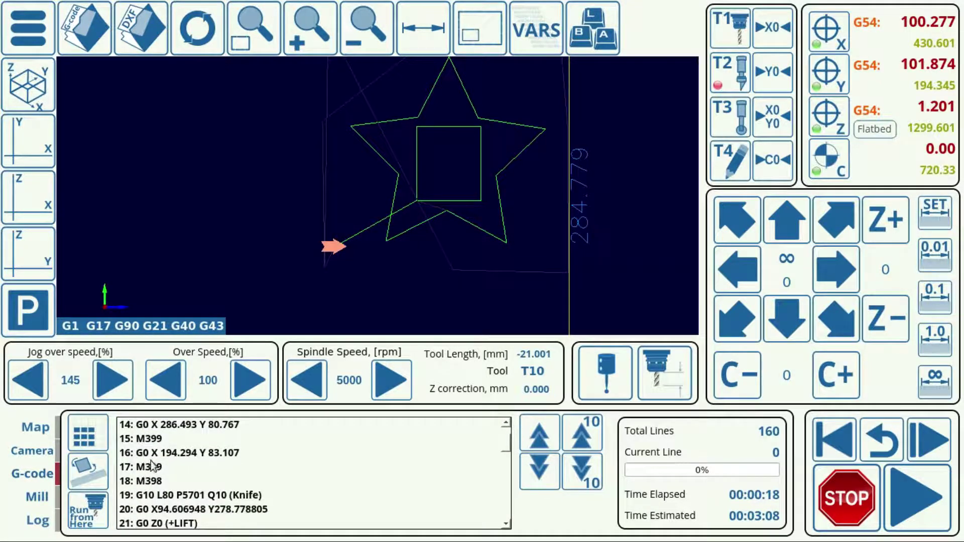
click(142, 482)
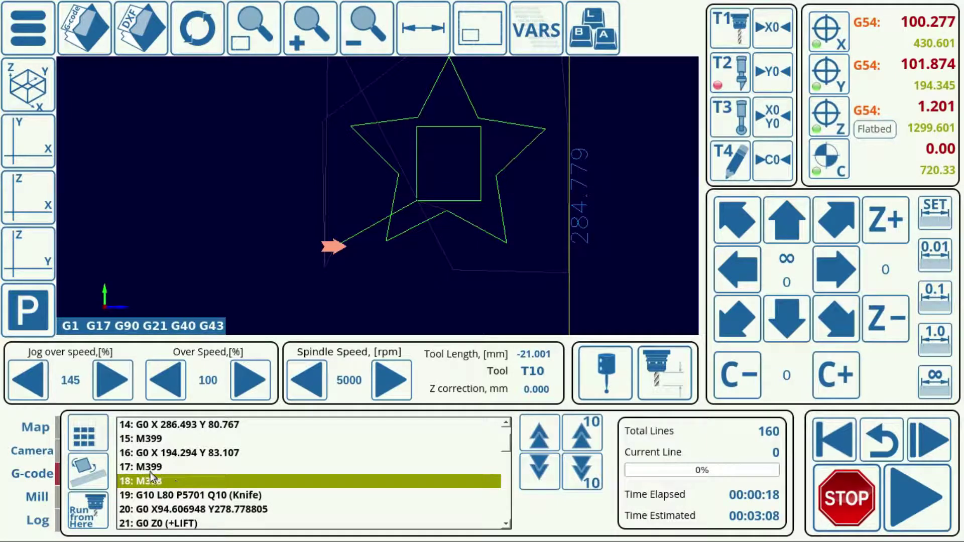
scroll(164, 439, up, 5)
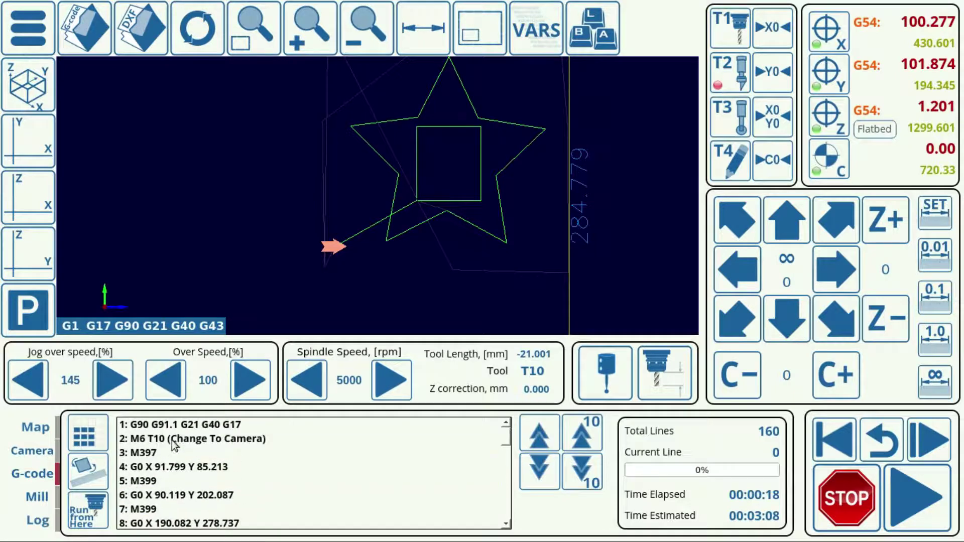
scroll(201, 434, down, 5)
drag(436, 171, 384, 113)
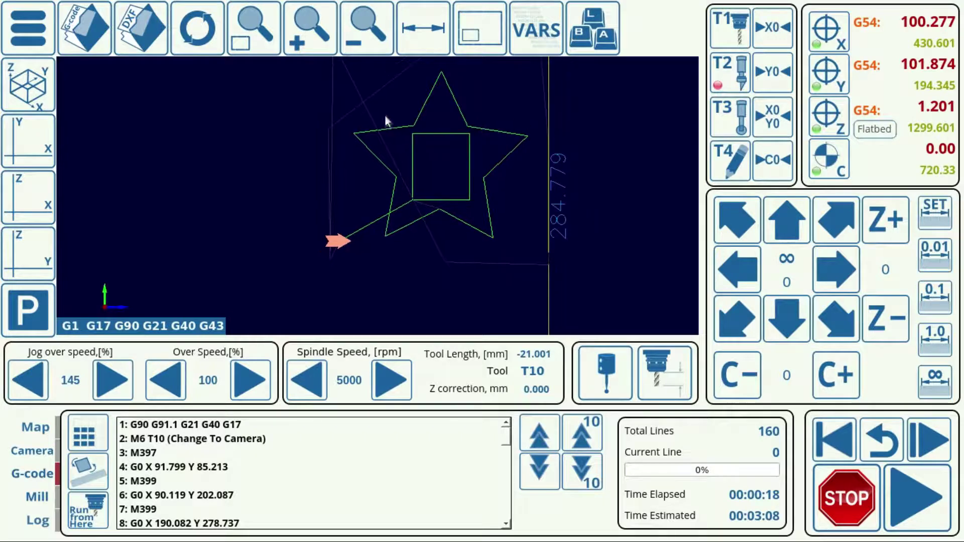
- Reopen the DXF import for demo-002-3-tools.dxf, showing Engraving Z -0.5, Feed 1000, Feed Z 500
click(139, 35)
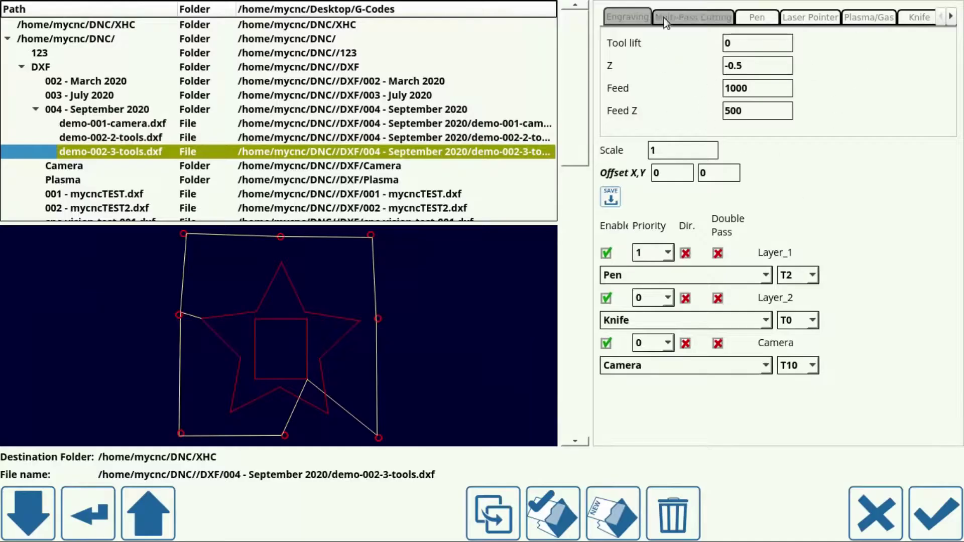